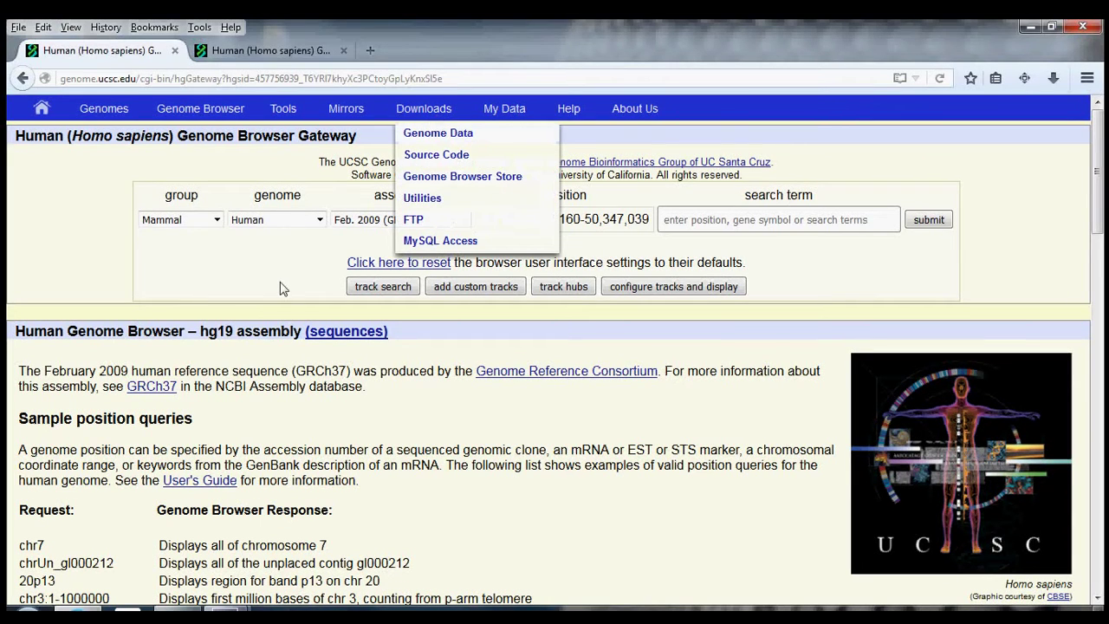
Show the Tools menu's dropdown on the Human hg19 gateway page.
mouse_move(287, 110)
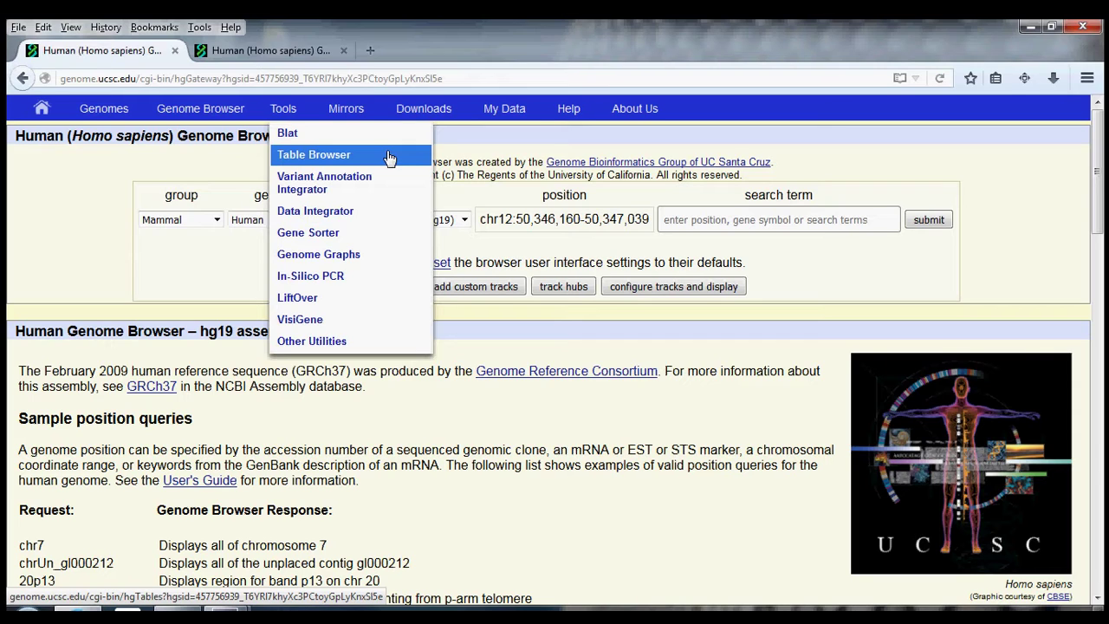
Open Tools > Table Browser and scroll down to its query form.
click(389, 158)
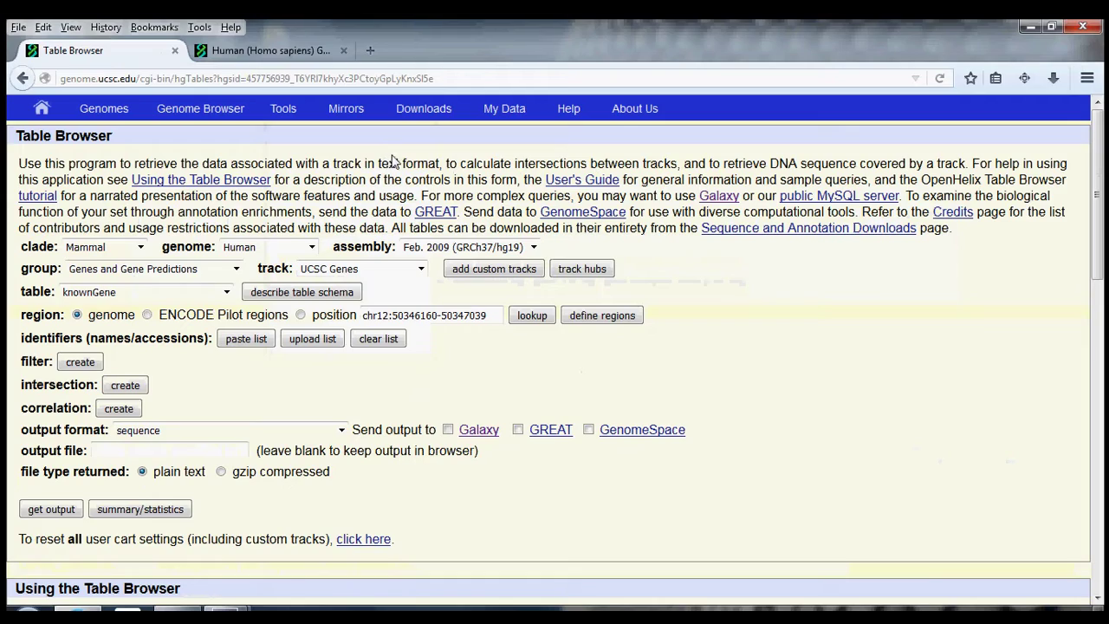
scroll(416, 187, down, 1)
scroll(420, 192, down, 1)
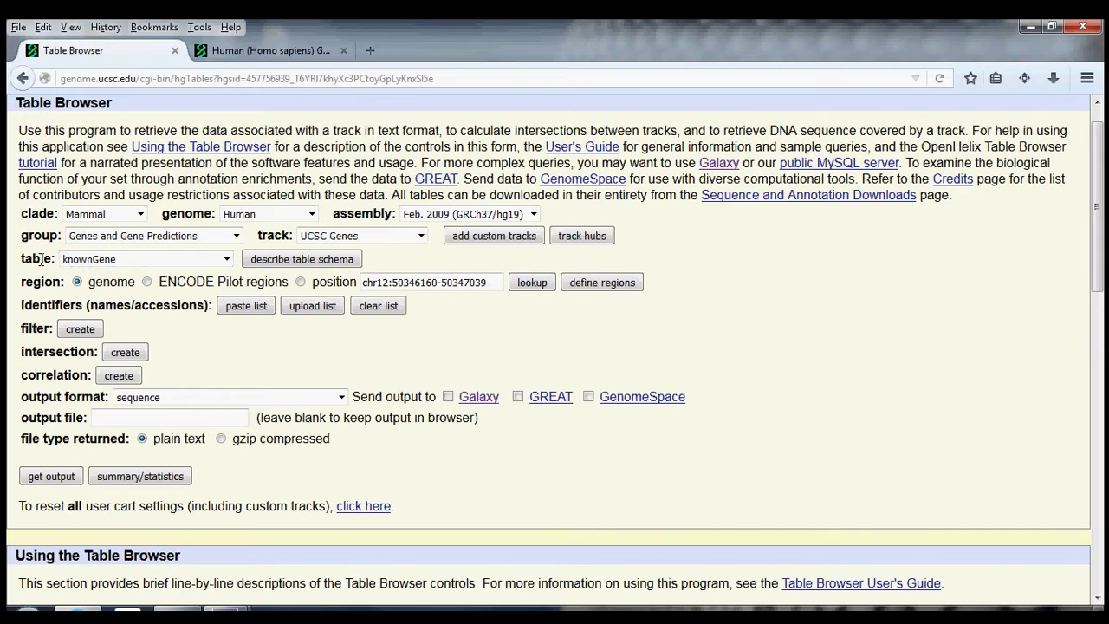
Paste AQP2 as the identifier list, submit it, and request the output.
click(233, 308)
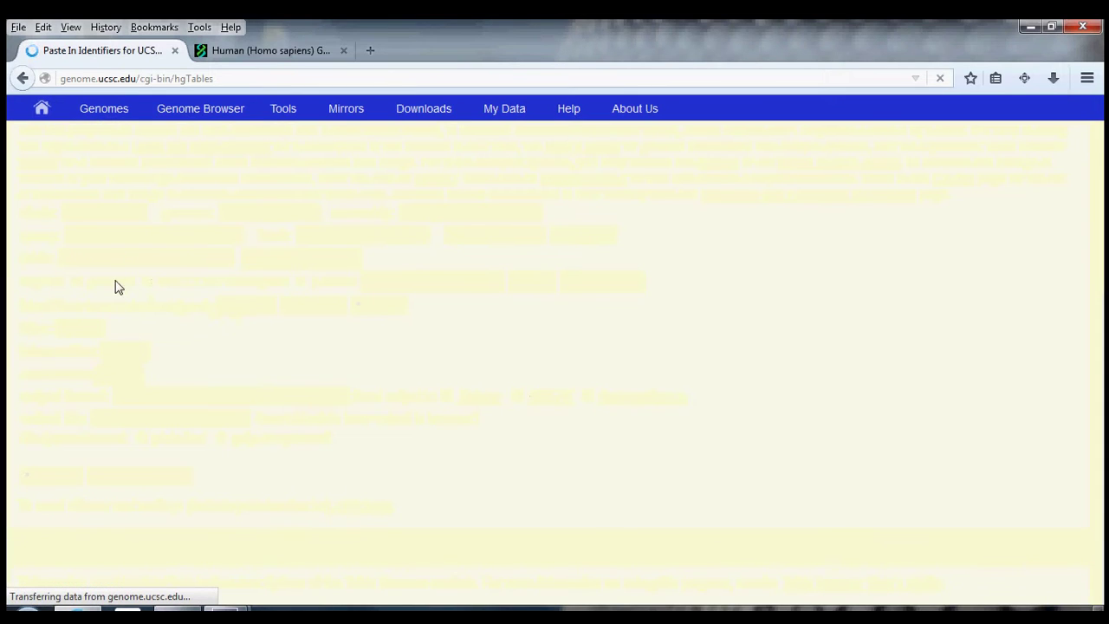
key(BackSpace)
key(BackSpace)
key(BackSpace)
key(BackSpace)
text(AQP2)
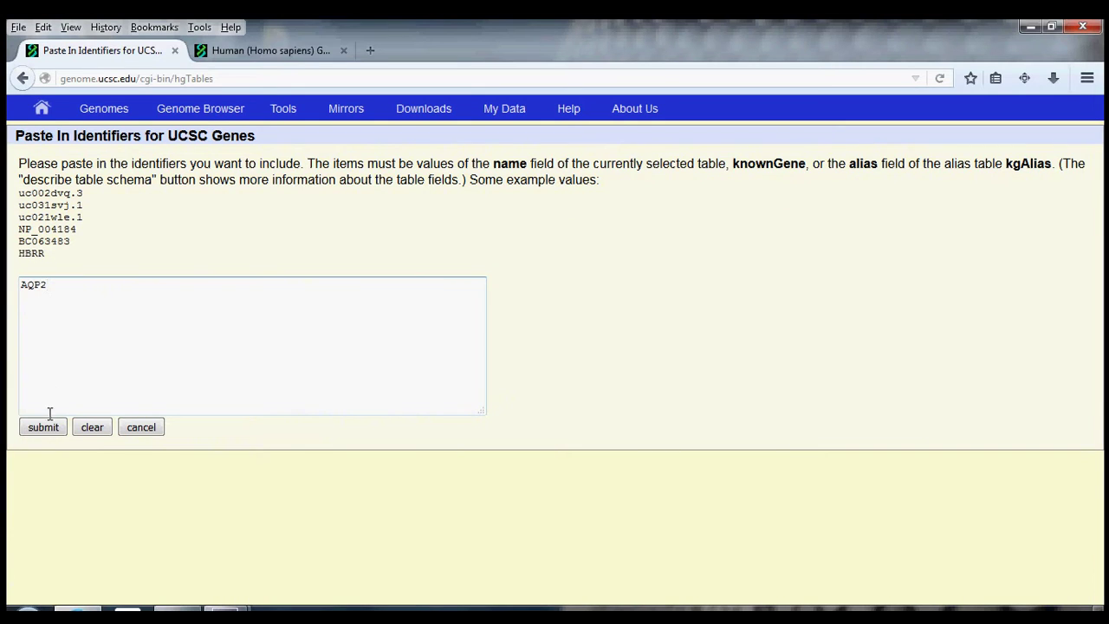
click(45, 429)
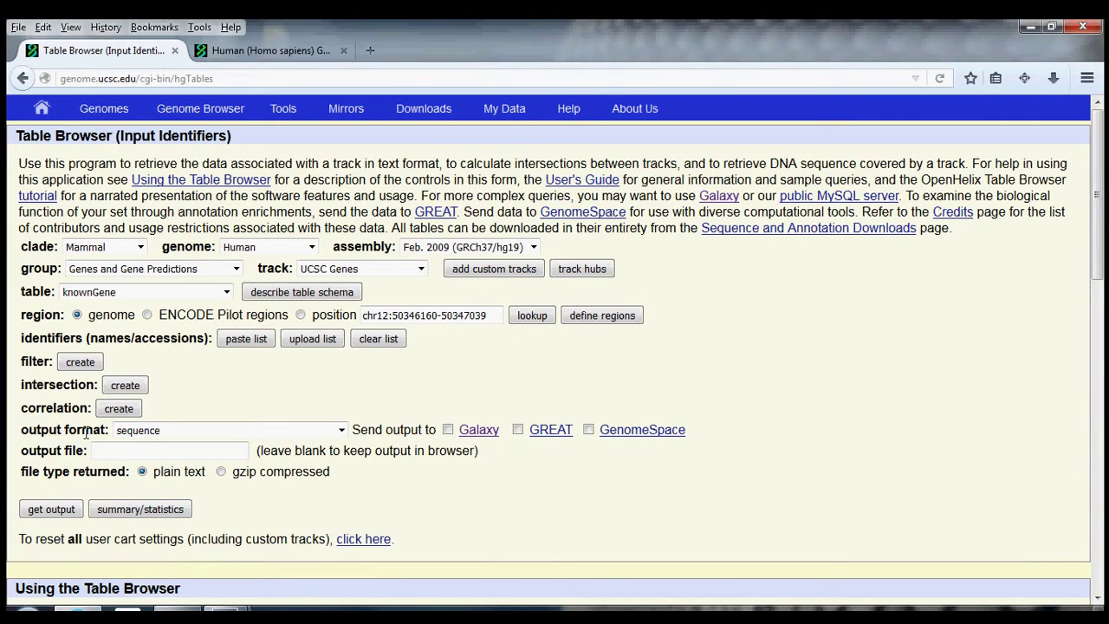
click(52, 509)
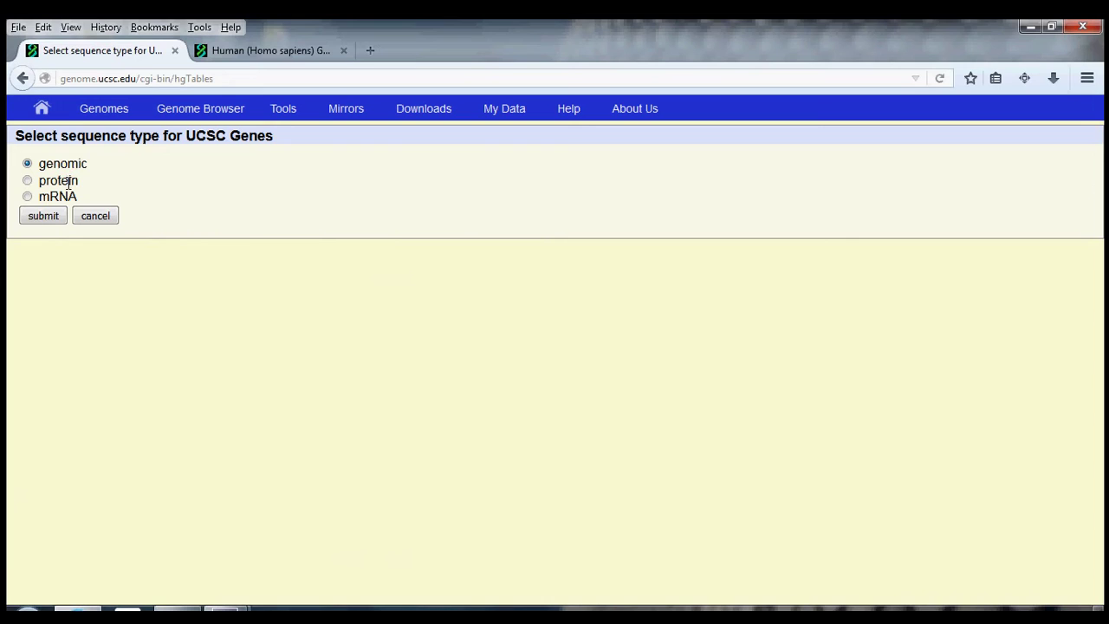
Get AQP2's genomic FASTA with 5' UTR and CDS exons, excluding promoter/upstream bases.
click(53, 220)
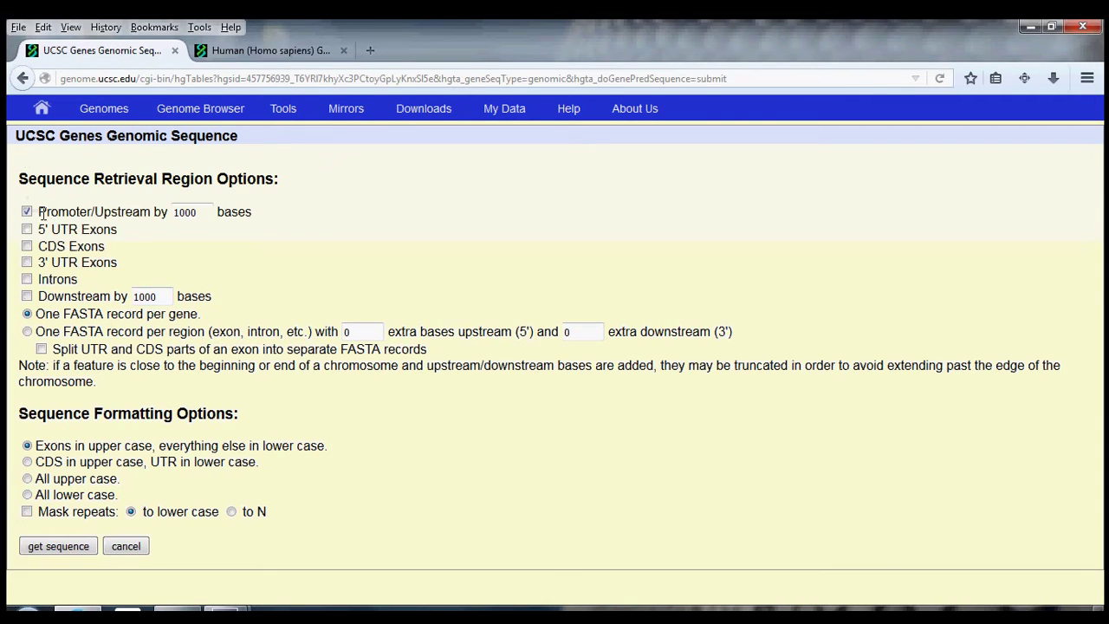
click(27, 212)
click(27, 230)
click(26, 247)
click(58, 549)
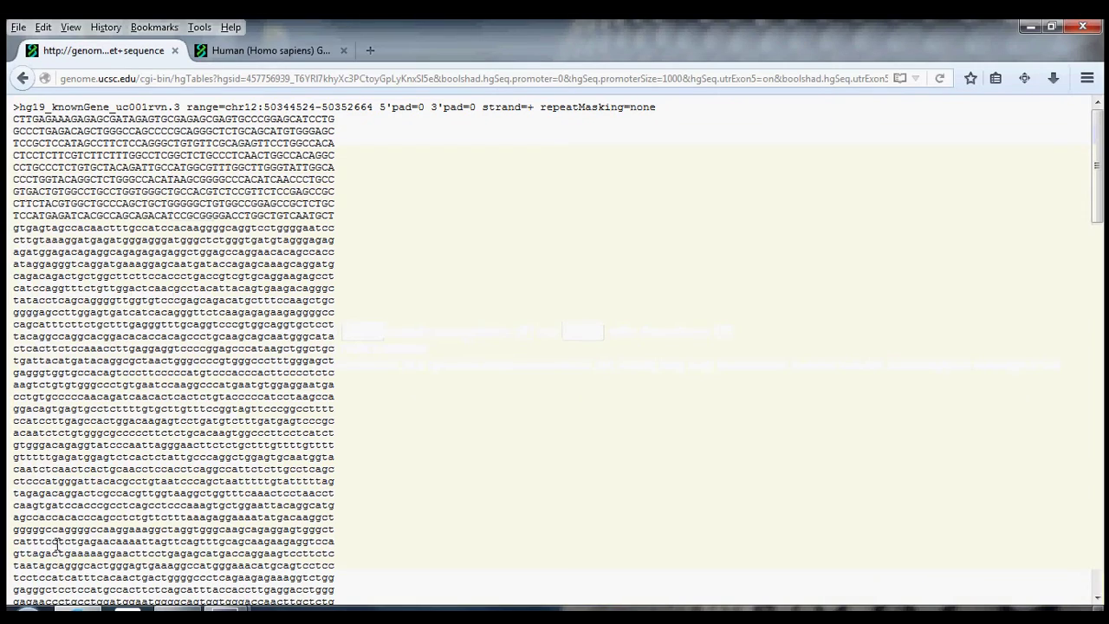
scroll(161, 365, down, 7)
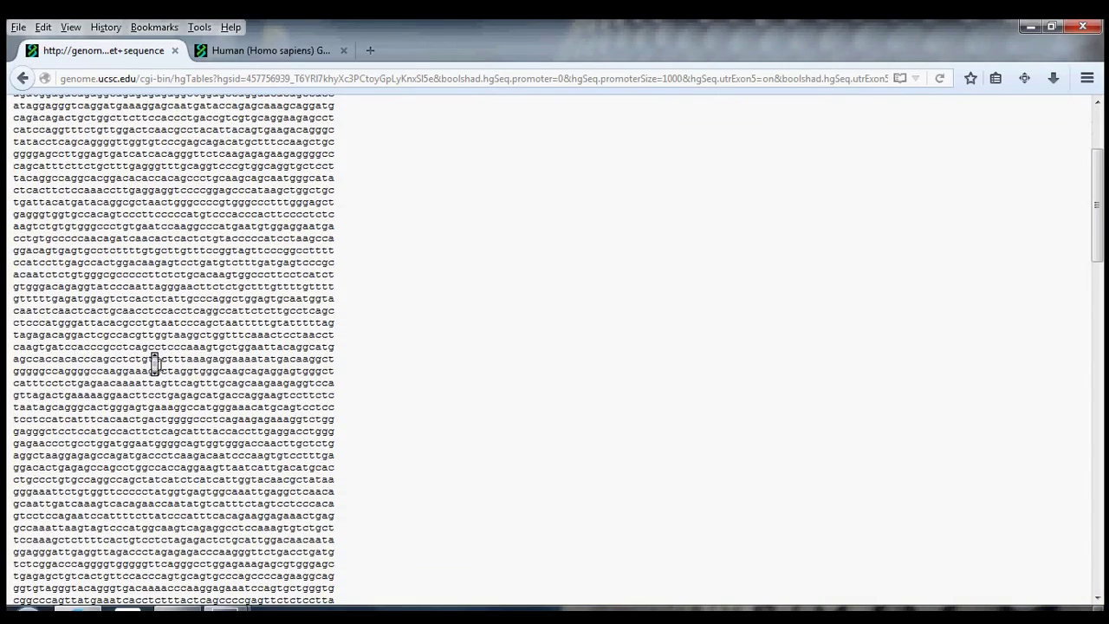
scroll(161, 365, down, 6)
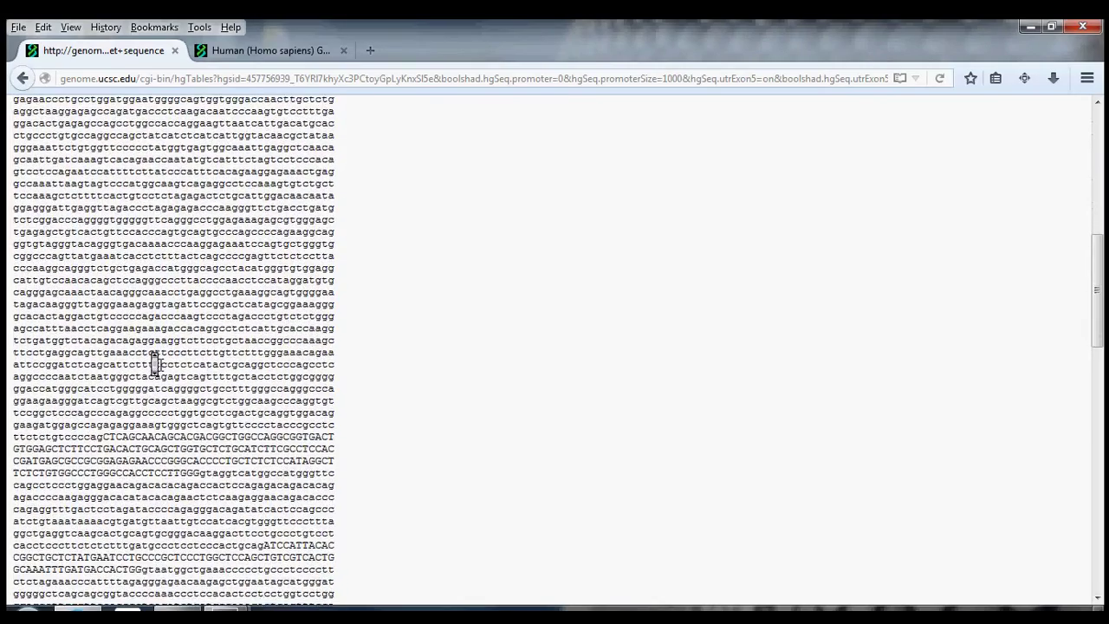
scroll(159, 365, down, 4)
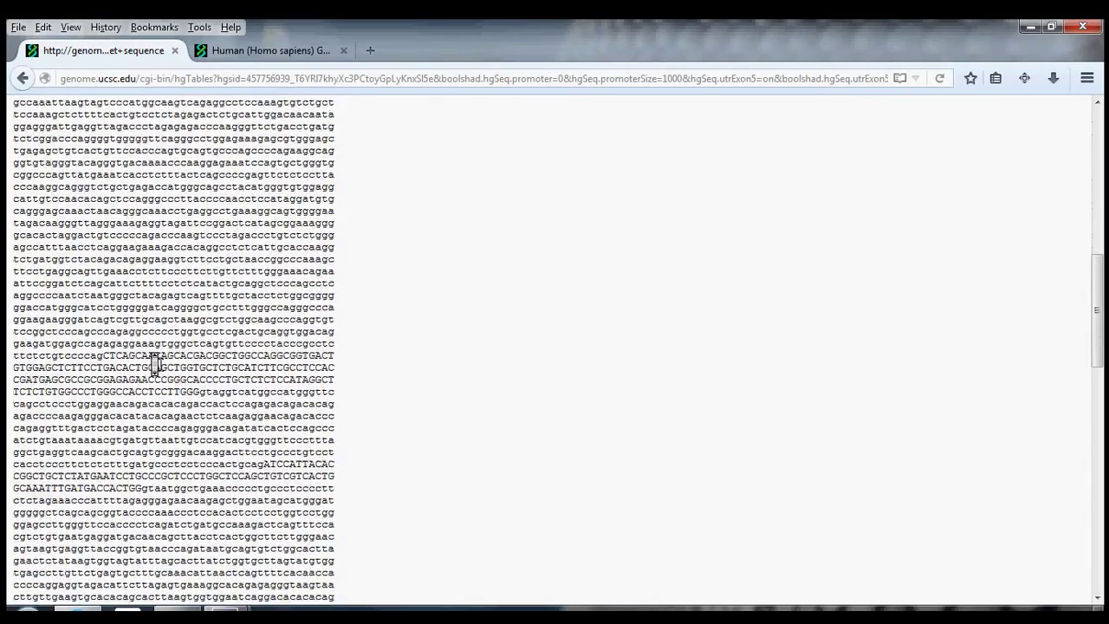
scroll(161, 365, up, 15)
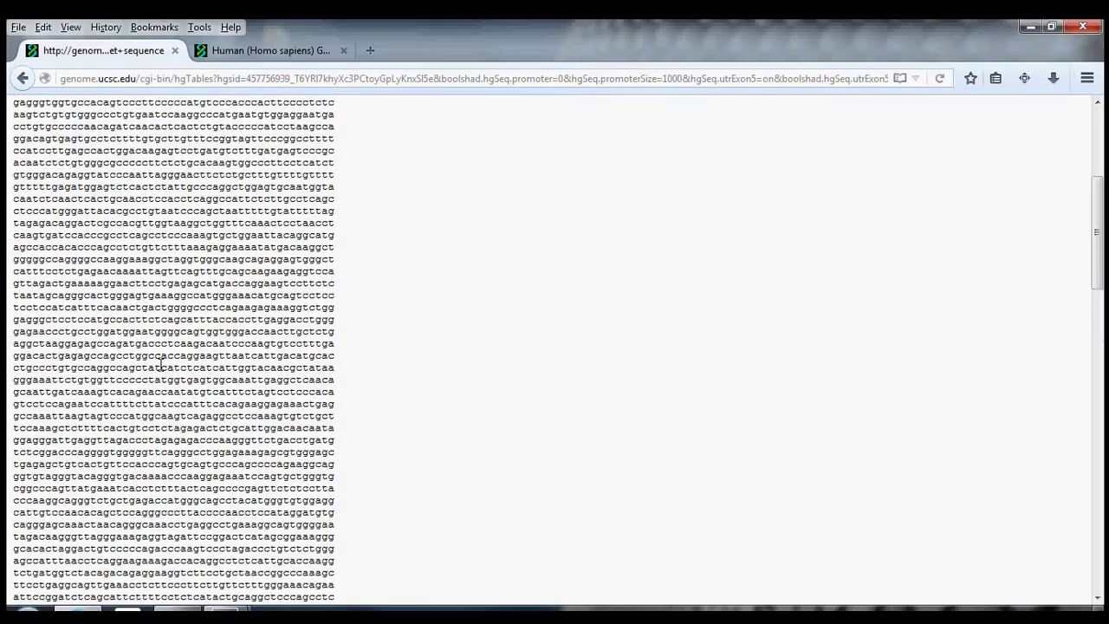
scroll(161, 365, up, 1)
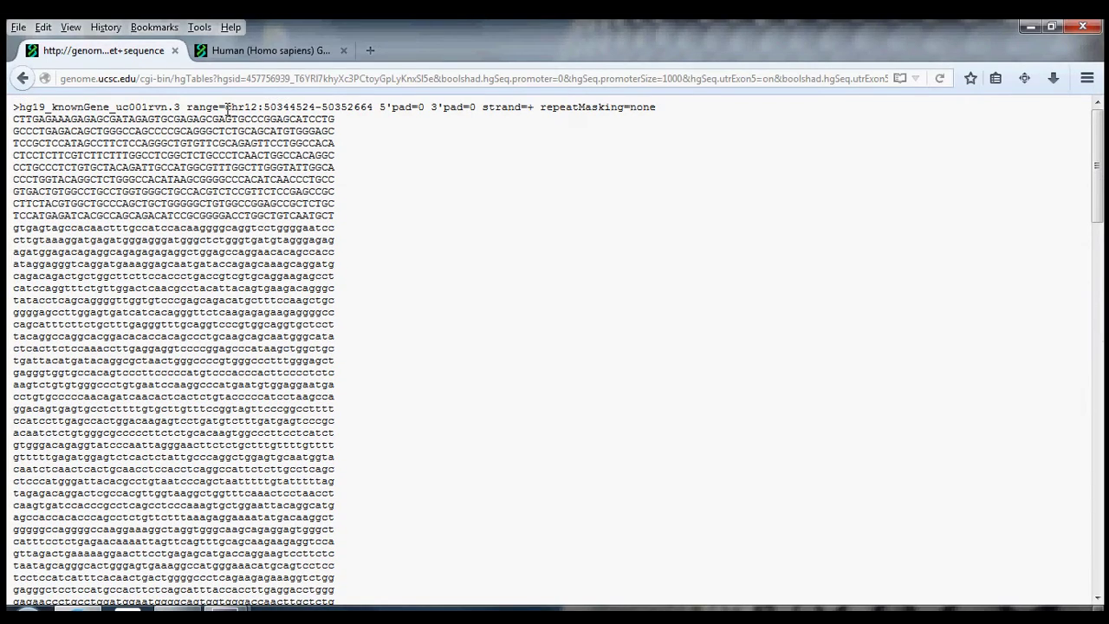
drag(226, 108, 374, 105)
key(ctrl+c)
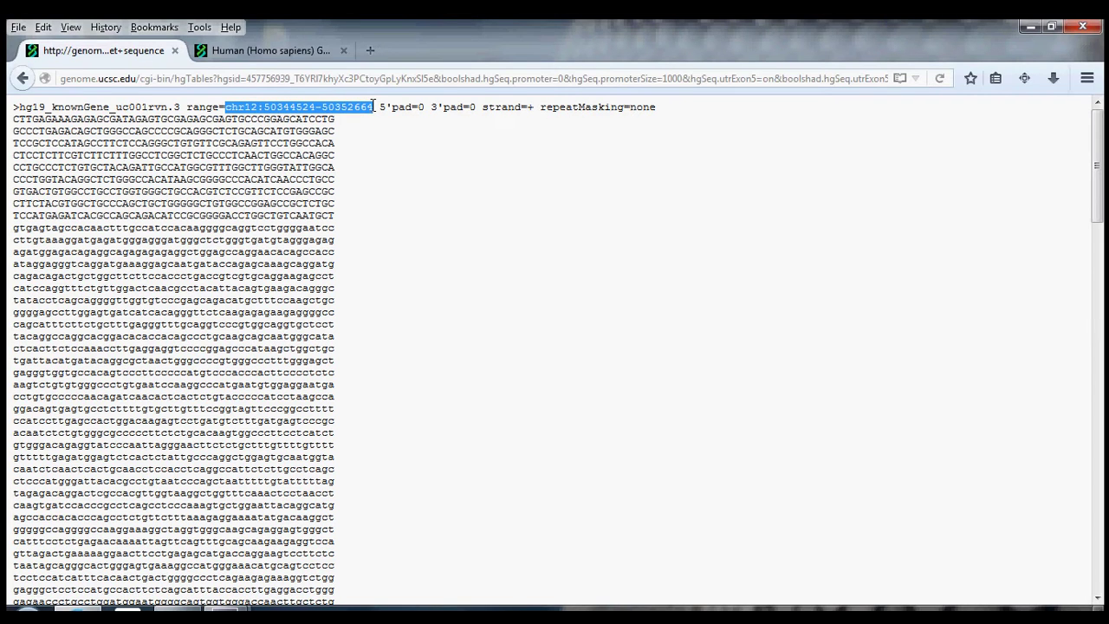
click(291, 54)
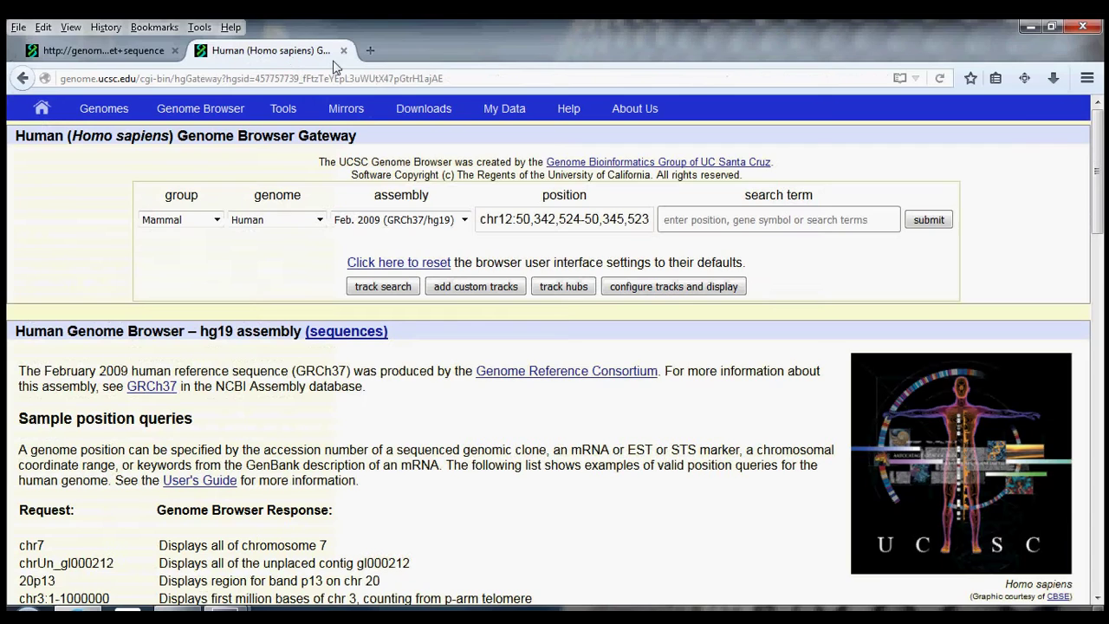
Go to the pasted chr12:50,344,524-50,352,664 range in the browser, then return to the FASTA tab.
click(731, 216)
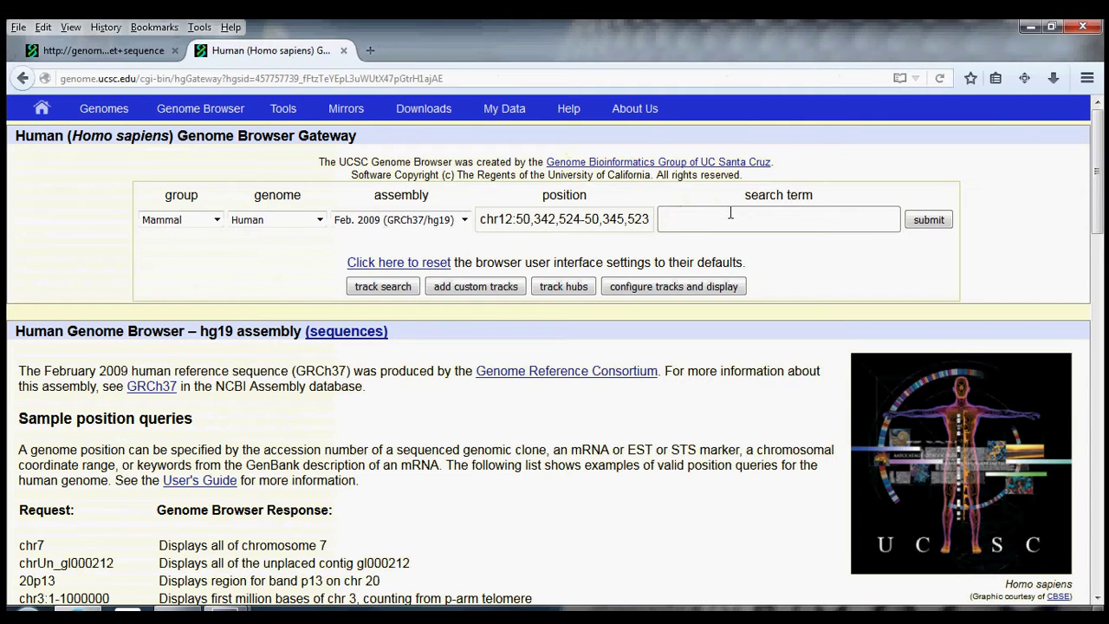
key(ctrl+v)
click(930, 223)
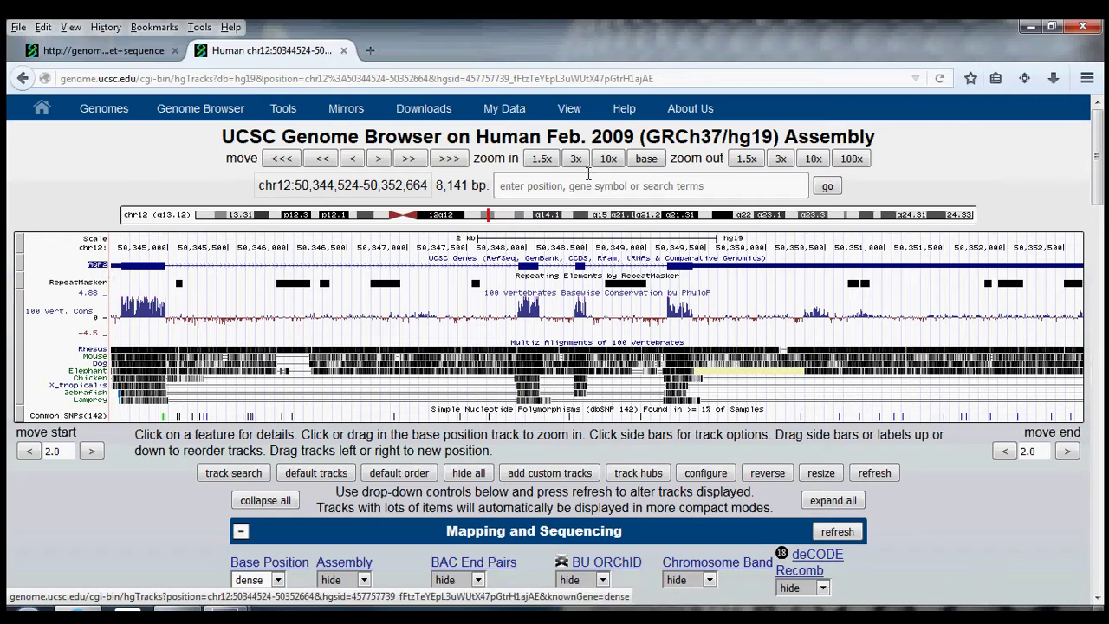
click(88, 50)
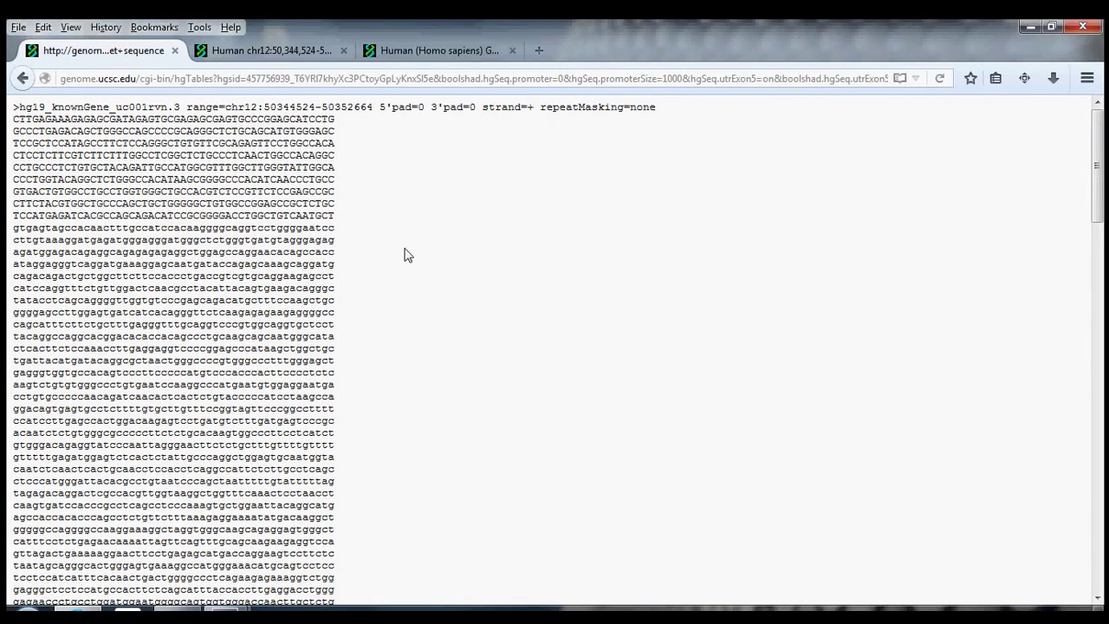
Zoom into chr12:50,346,985-50,347,979 via the ruler and select that position text for copying.
middle_click(371, 230)
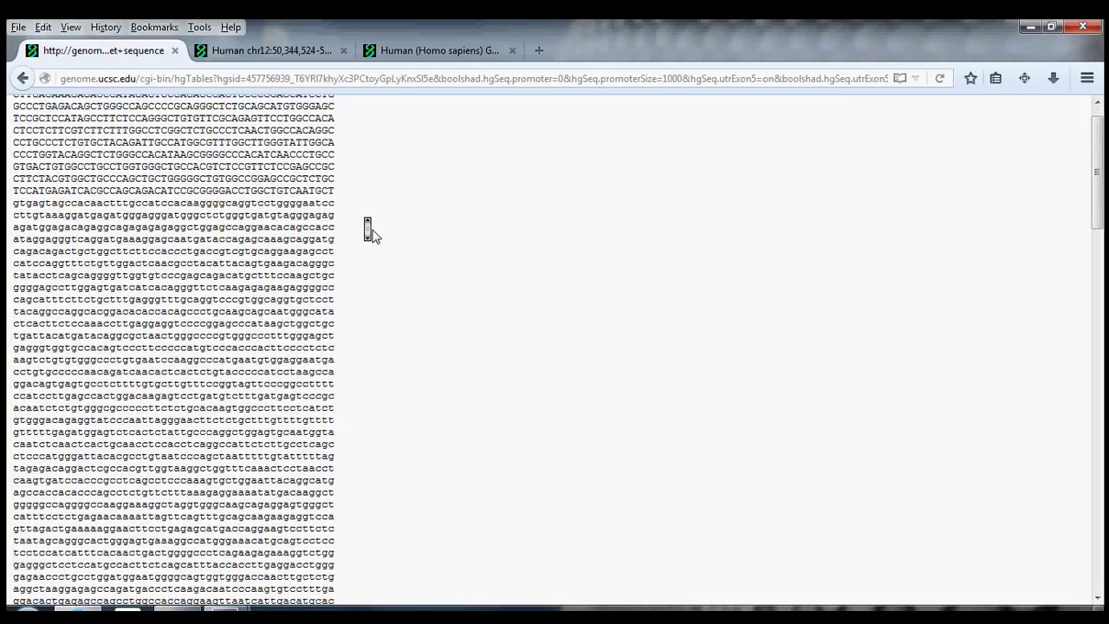
scroll(371, 231, up, 2)
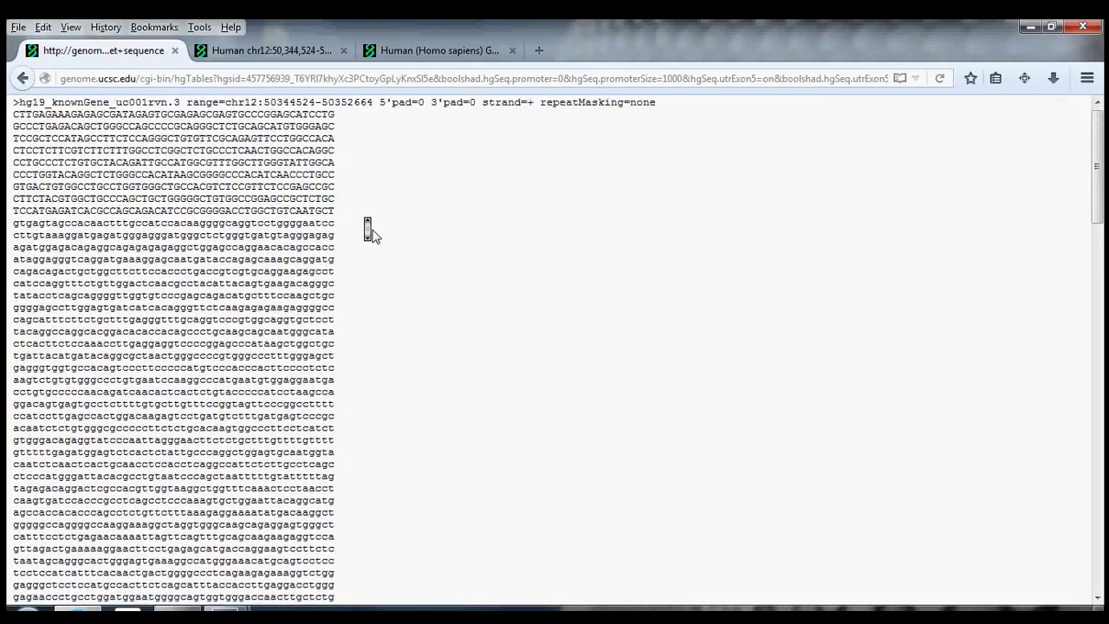
click(291, 54)
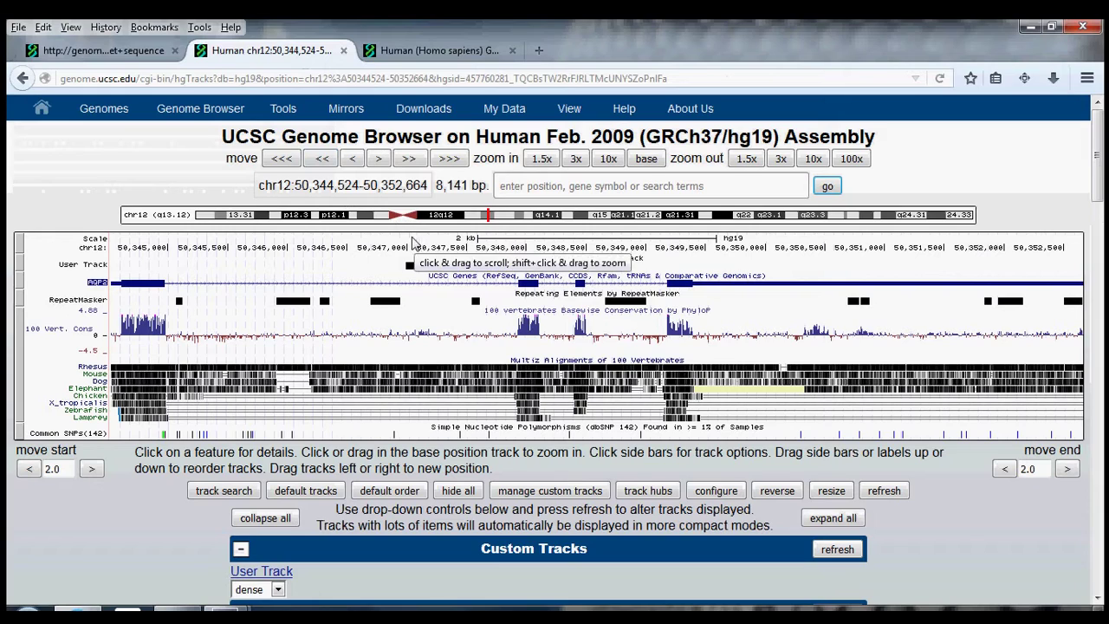
drag(403, 239, 523, 266)
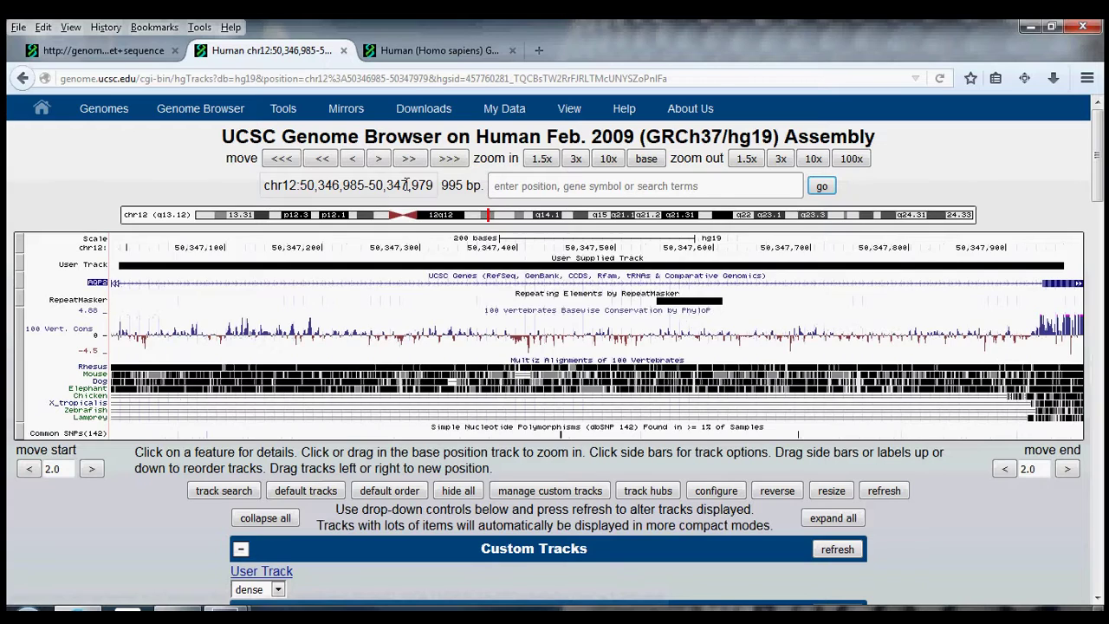
click(406, 184)
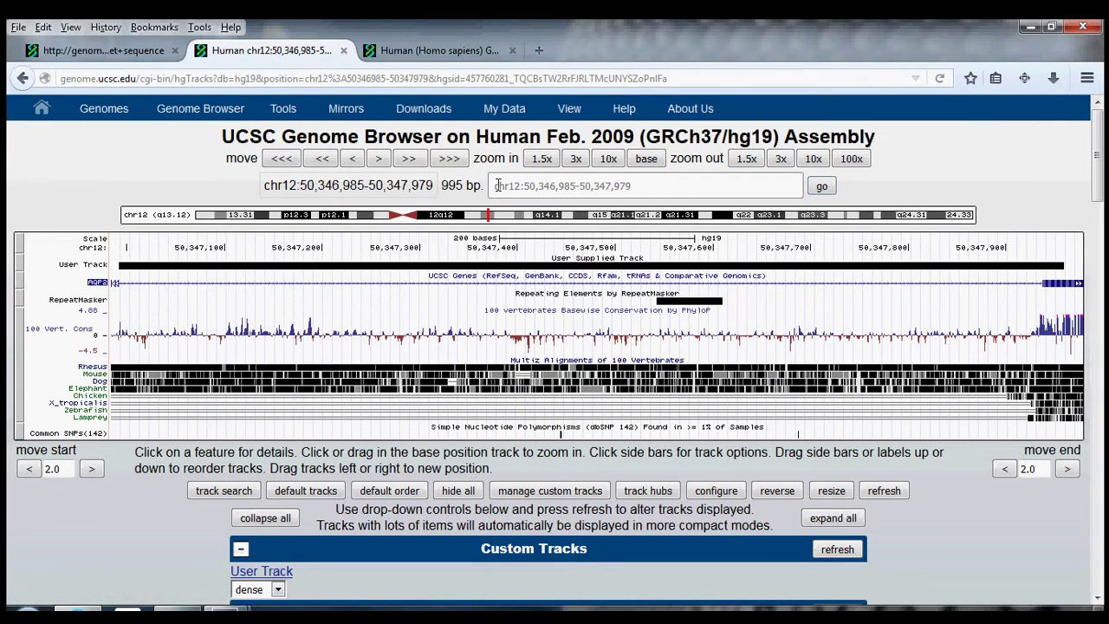
drag(494, 186, 639, 187)
key(ctrl+c)
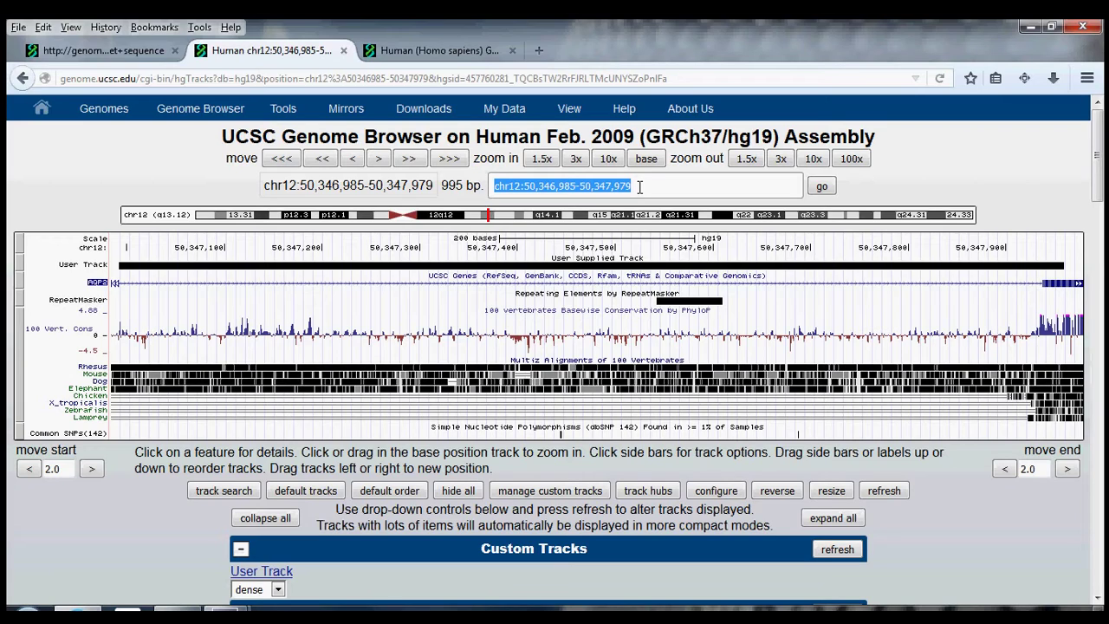
mouse_move(522, 119)
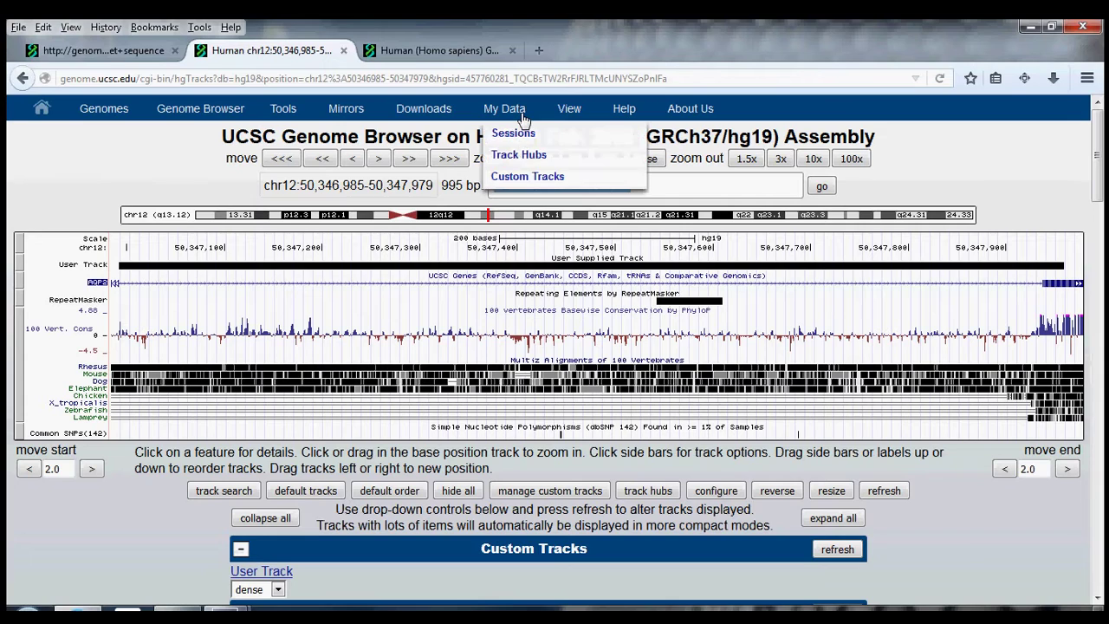
Delete the existing User Track on the Manage Custom Tracks page.
click(526, 178)
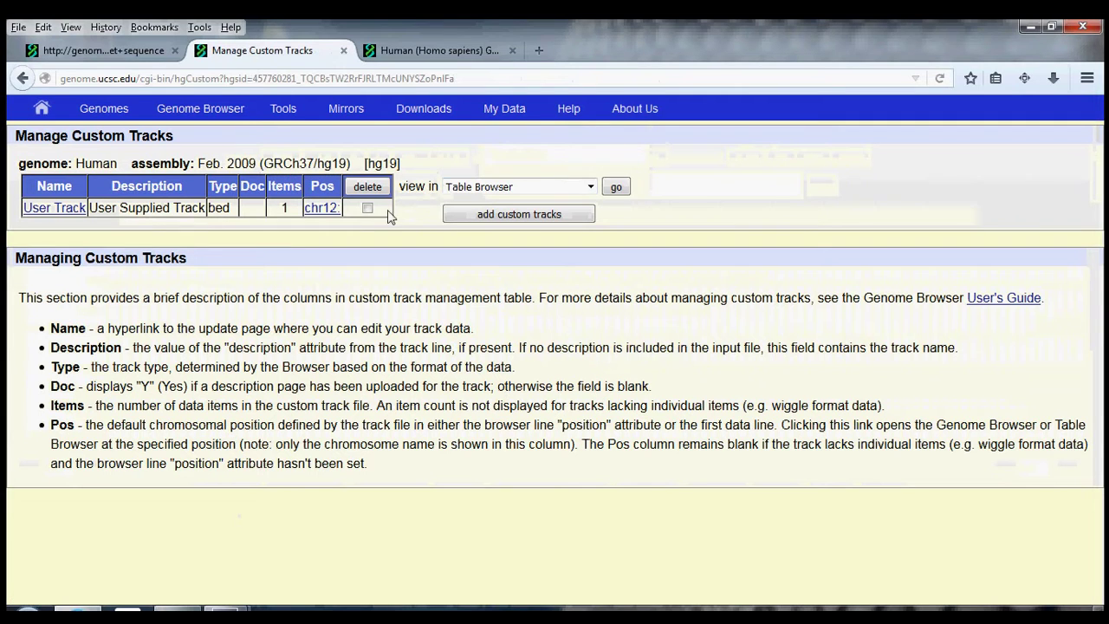
click(367, 208)
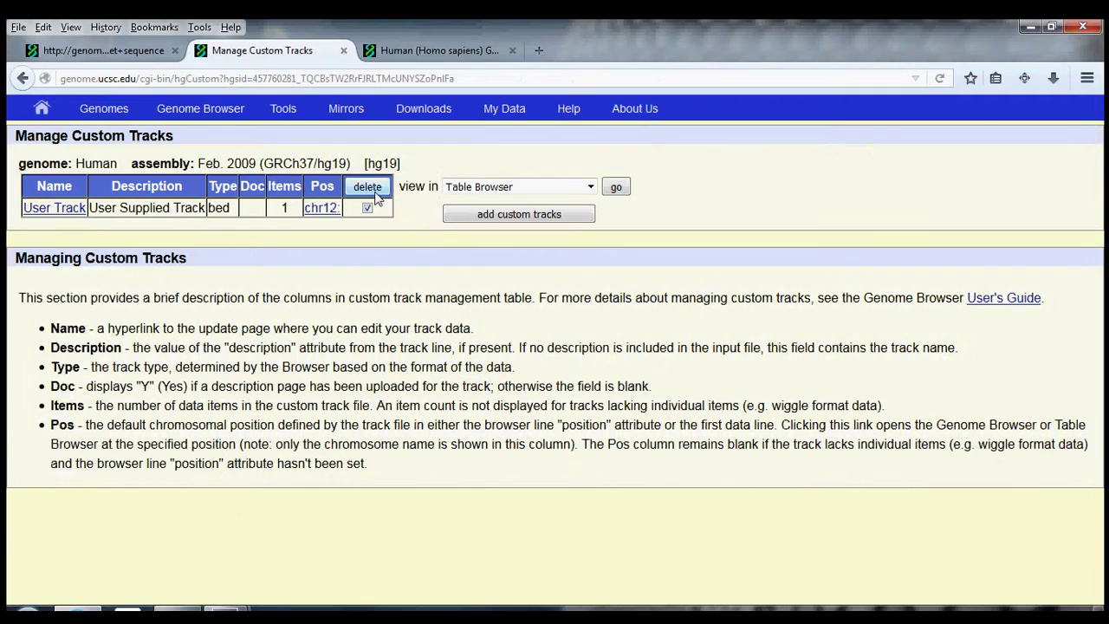
click(367, 187)
click(387, 213)
click(320, 308)
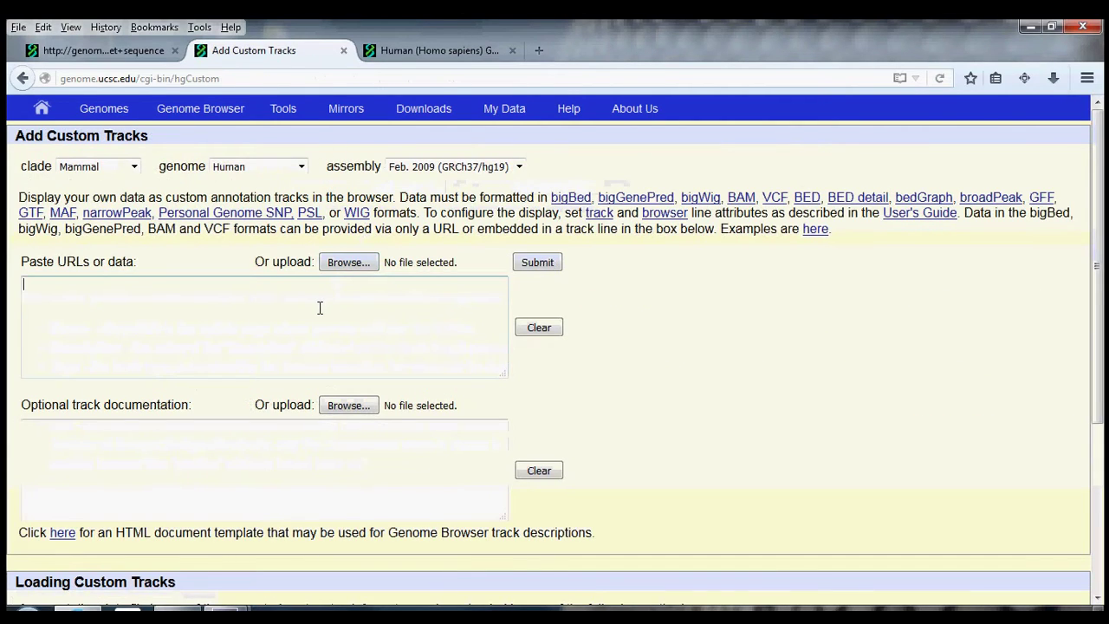
key(ctrl+v)
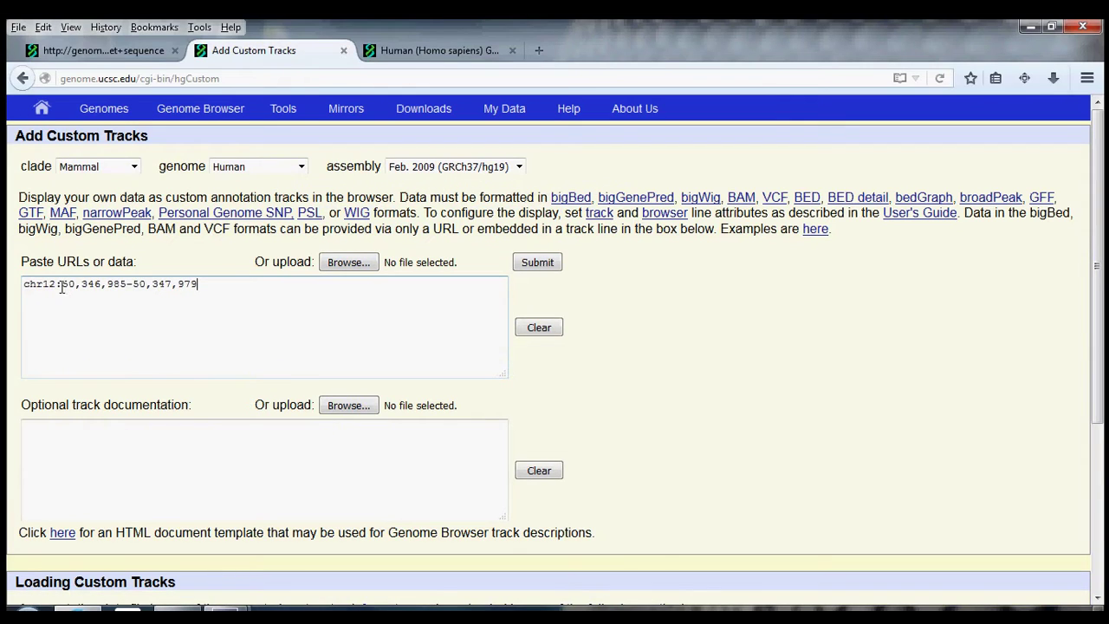
click(62, 285)
key(BackSpace)
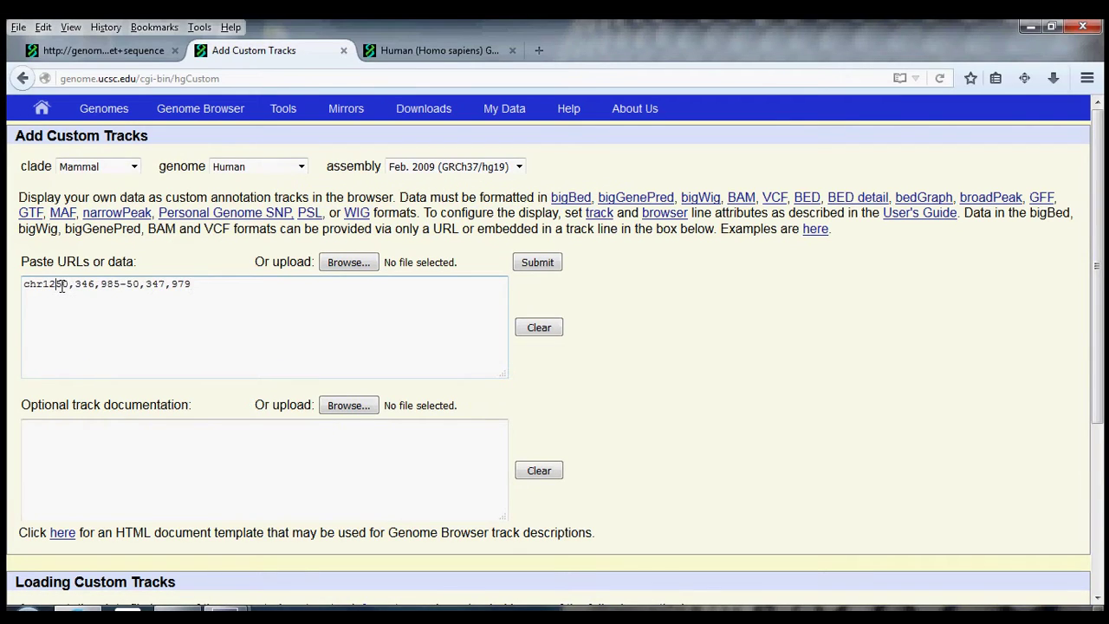
key(BackSpace)
key(BackSpace)
key(BackSpace)
key(Right)
key(Right)
key(Right)
key(BackSpace)
key(BackSpace)
click(532, 263)
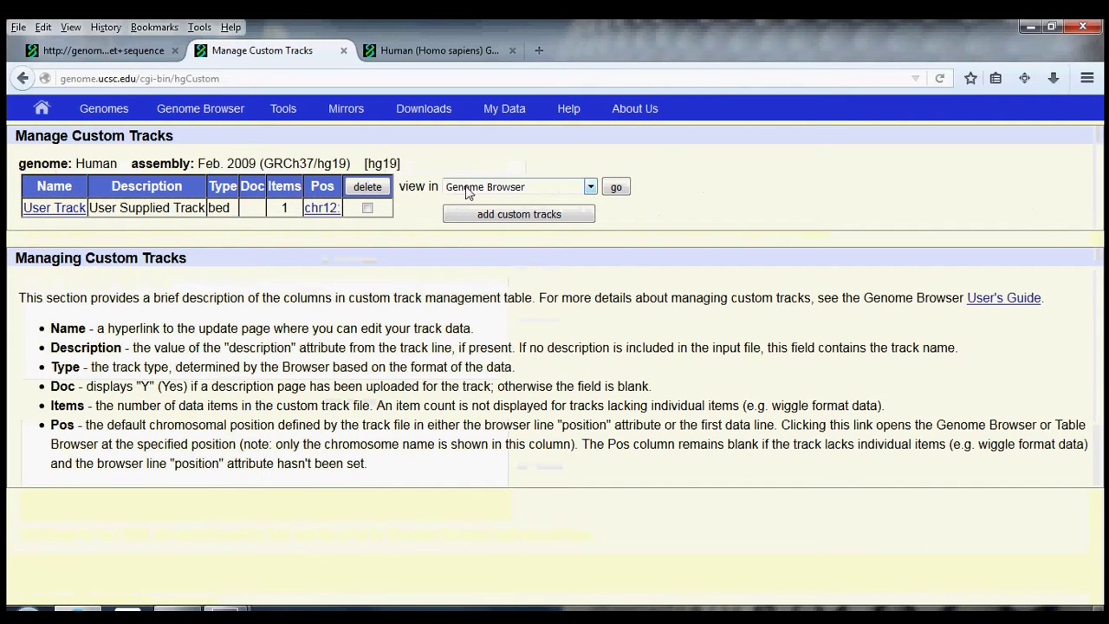
Open the User Track in Table Browser under Custom Tracks and request its sequence output.
click(466, 187)
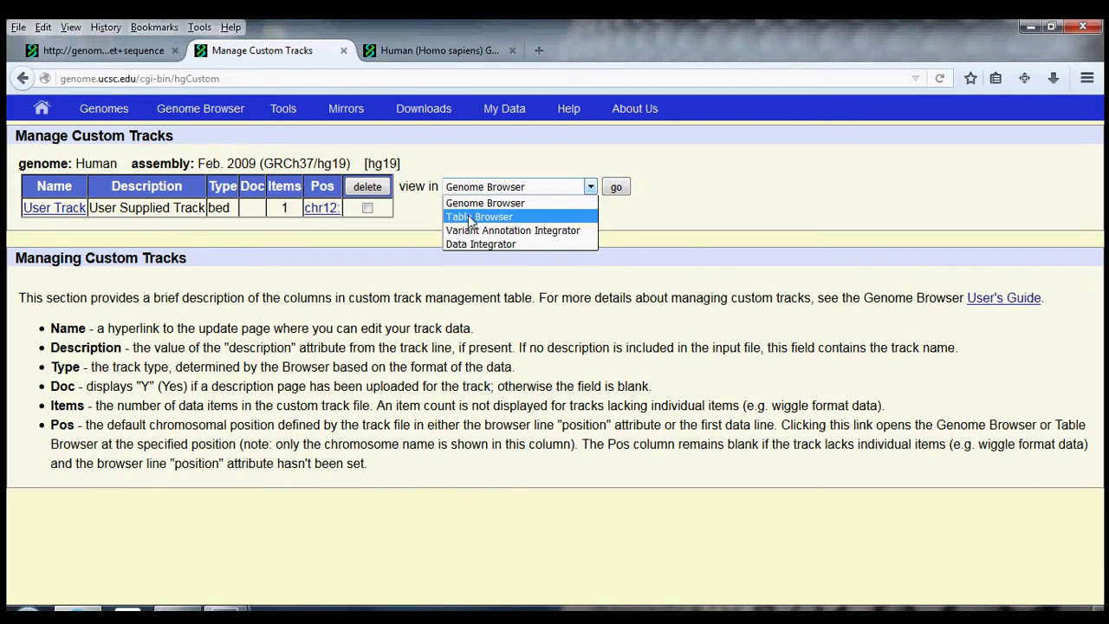
click(470, 216)
click(616, 188)
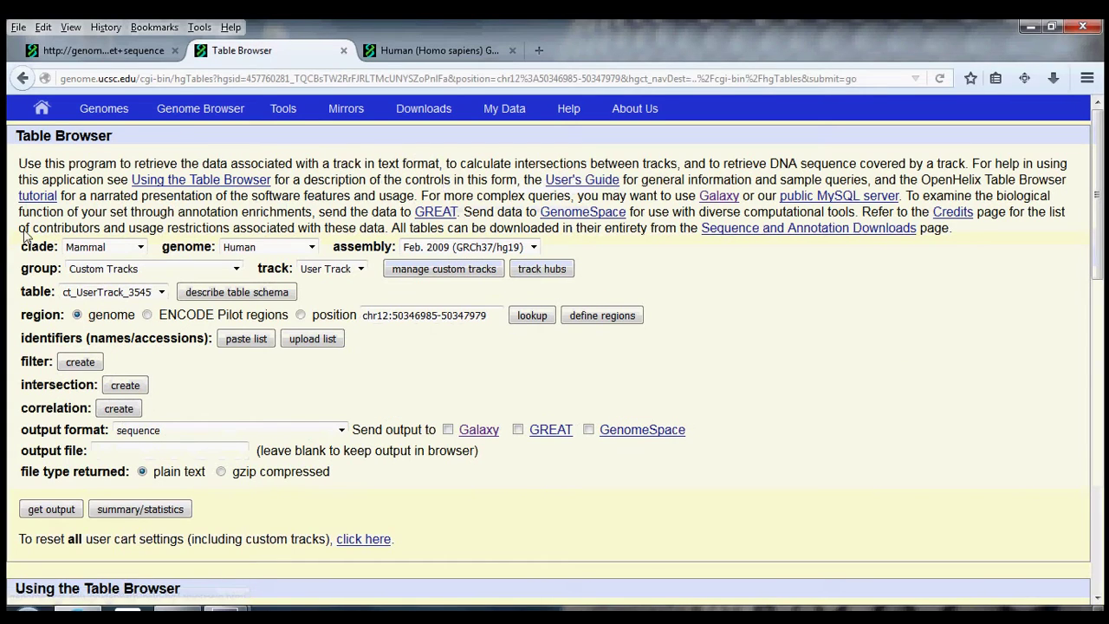
click(99, 274)
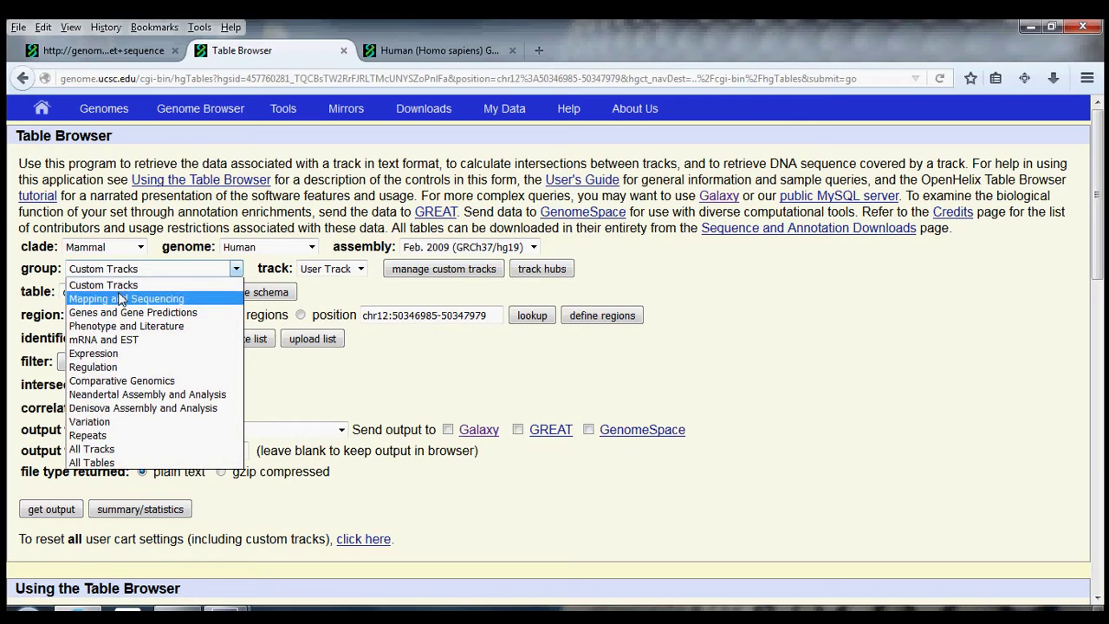
click(126, 285)
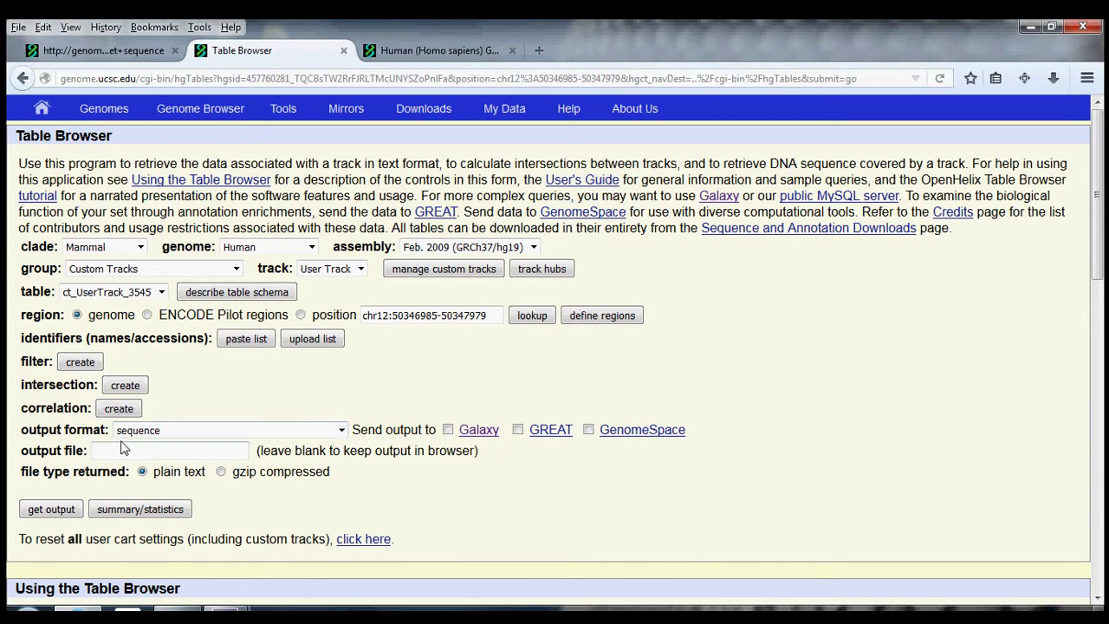
click(55, 511)
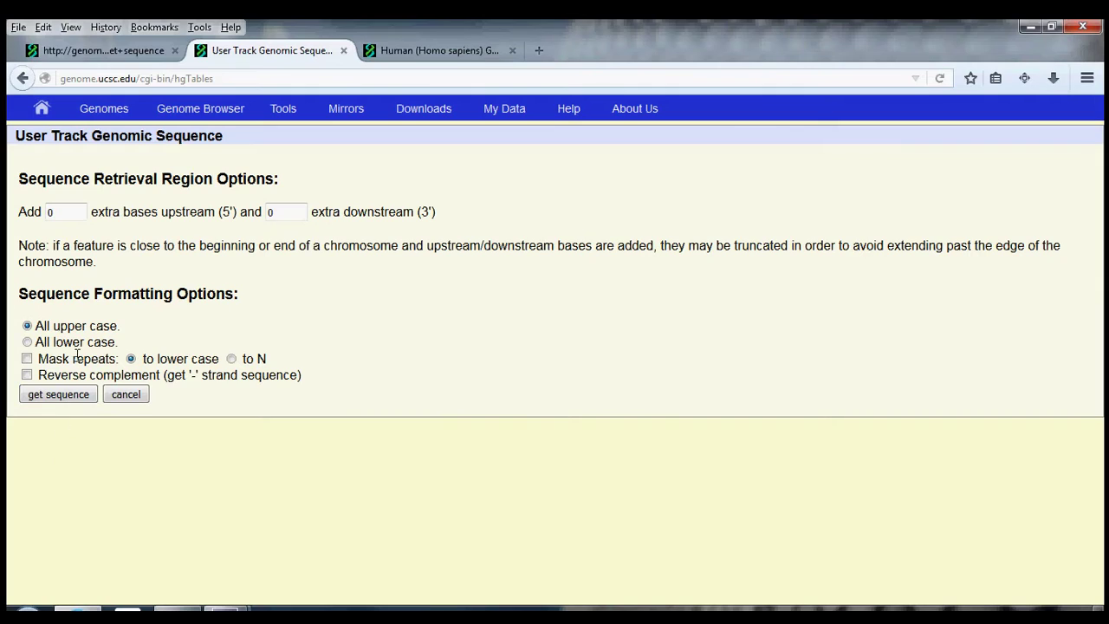
Get the User Track's sequence in all lower case, select its header range, and return to the Gateway search box.
click(27, 342)
click(68, 400)
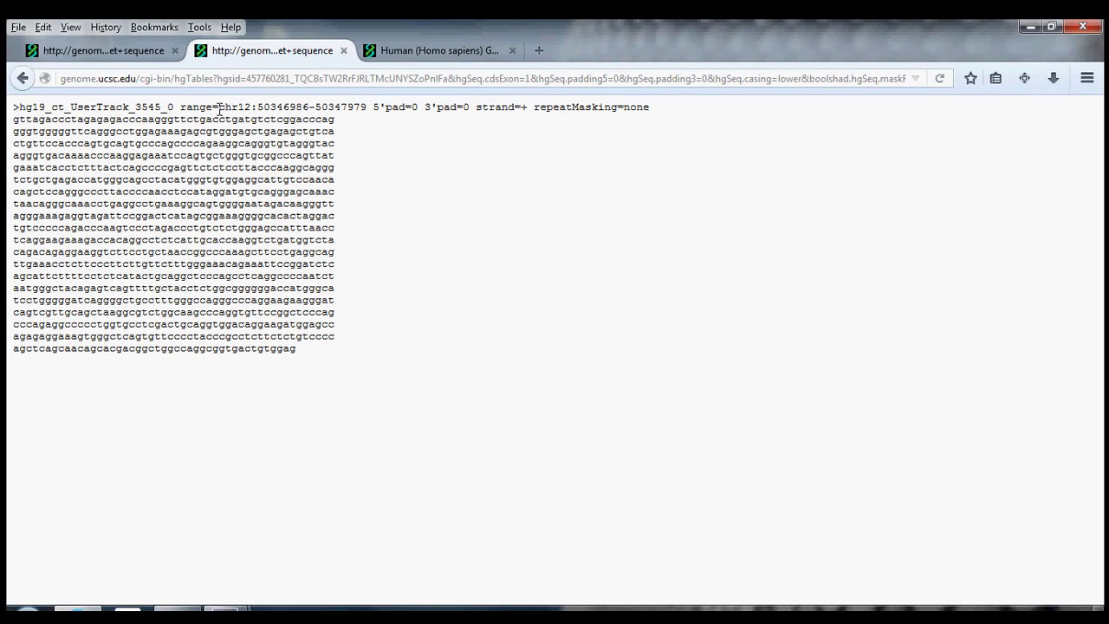
drag(220, 107, 370, 107)
key(ctrl+c)
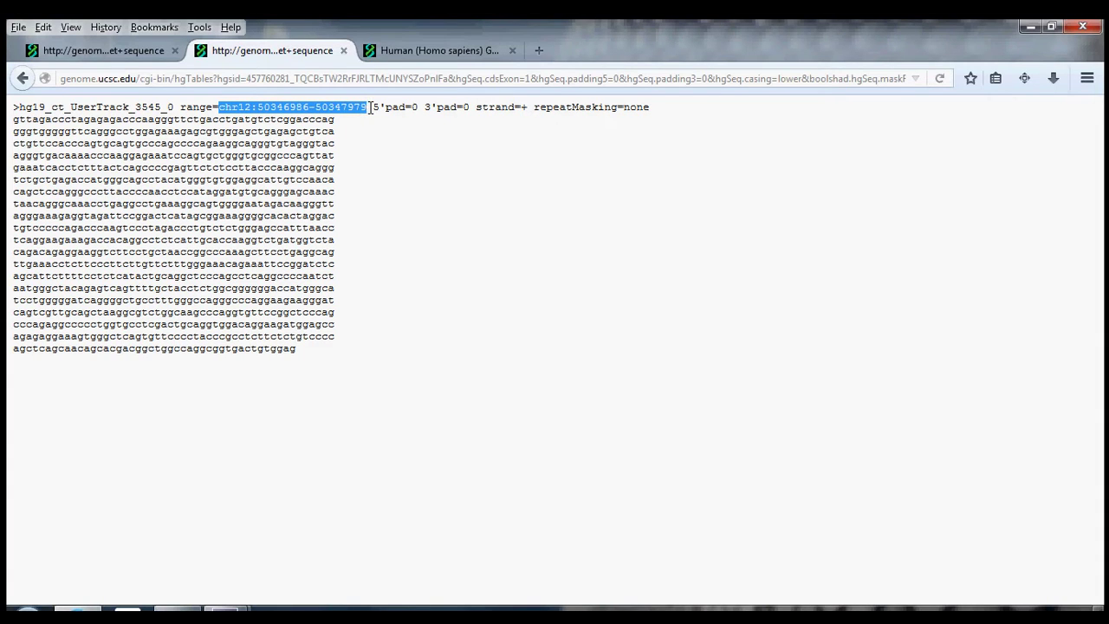
click(415, 54)
click(723, 219)
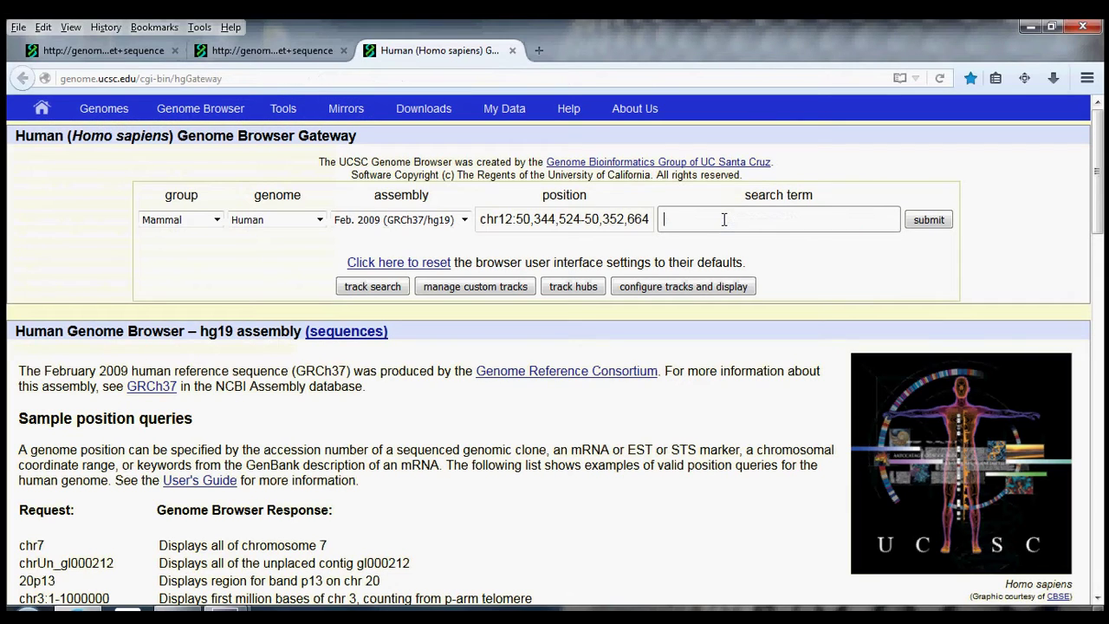
key(ctrl+v)
click(934, 223)
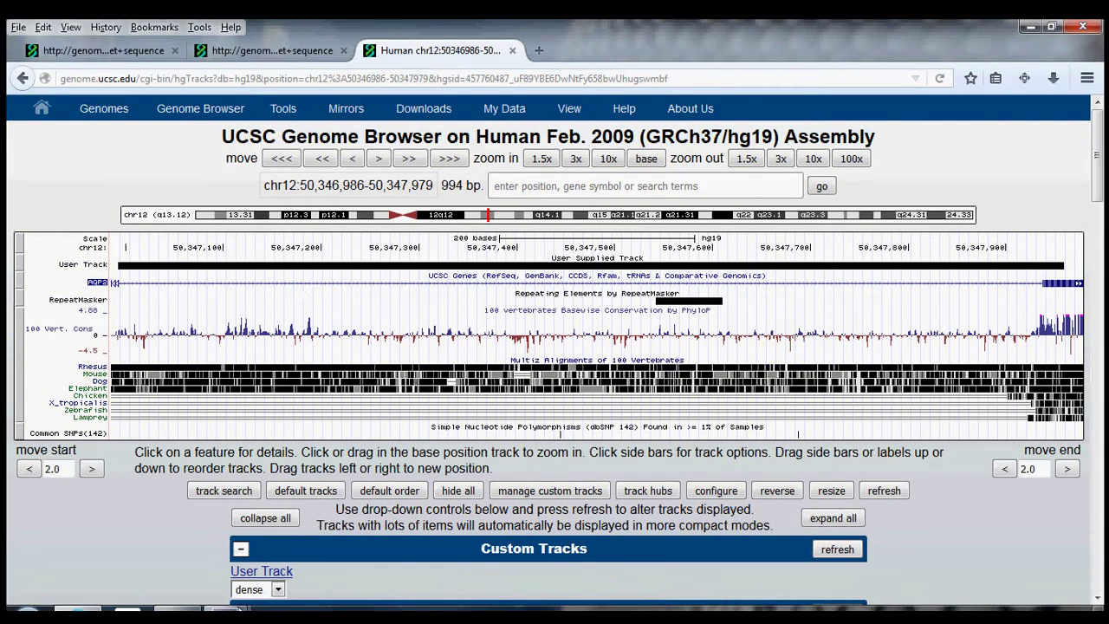
mouse_move(227, 613)
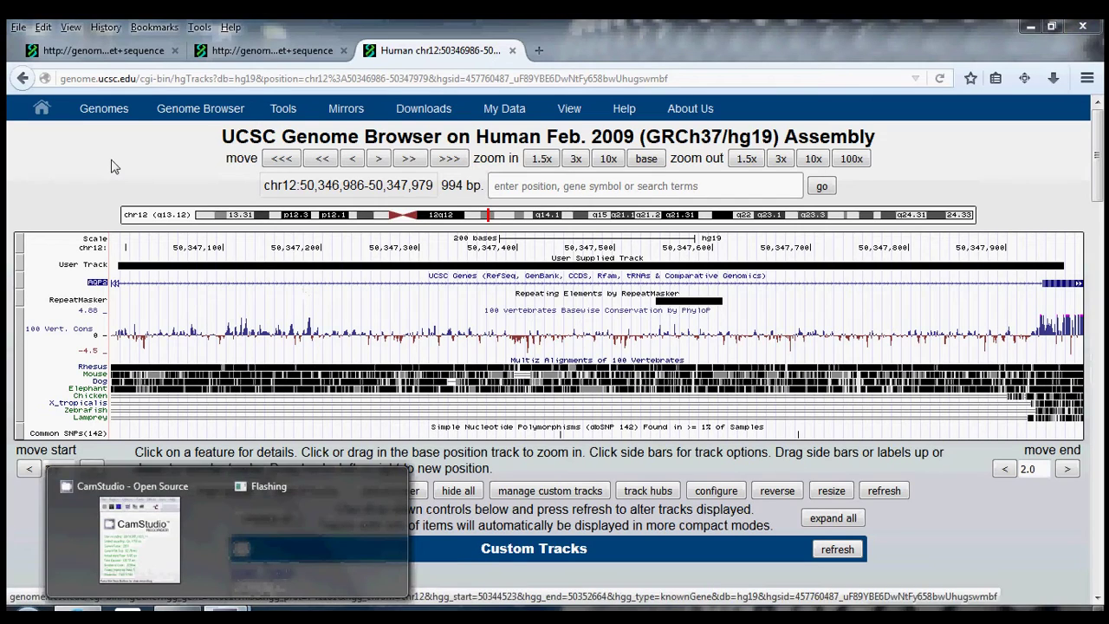
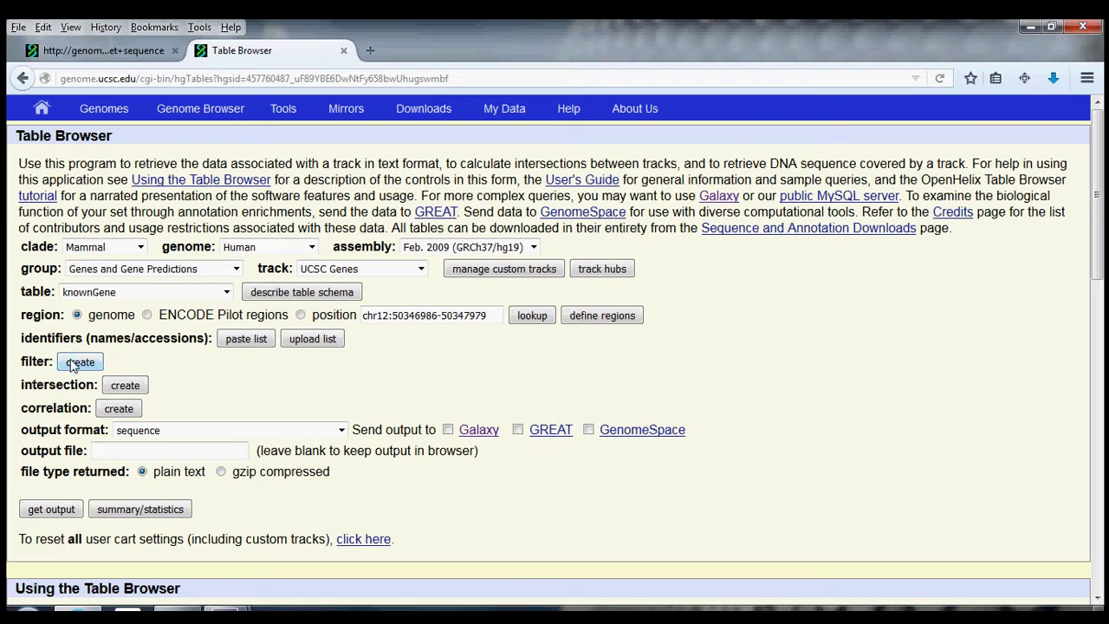
Start creating a filter on the hg19 knownGene table for the genome-wide sequence query.
click(80, 363)
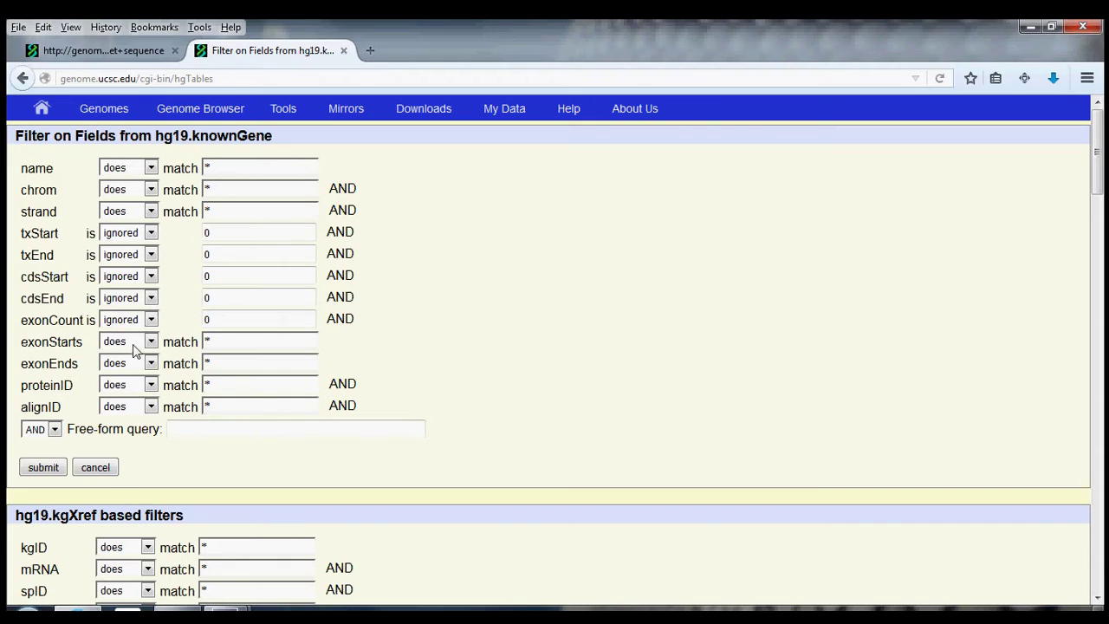
Set the knownGene filter to exonCount = 33 and submit it.
click(139, 320)
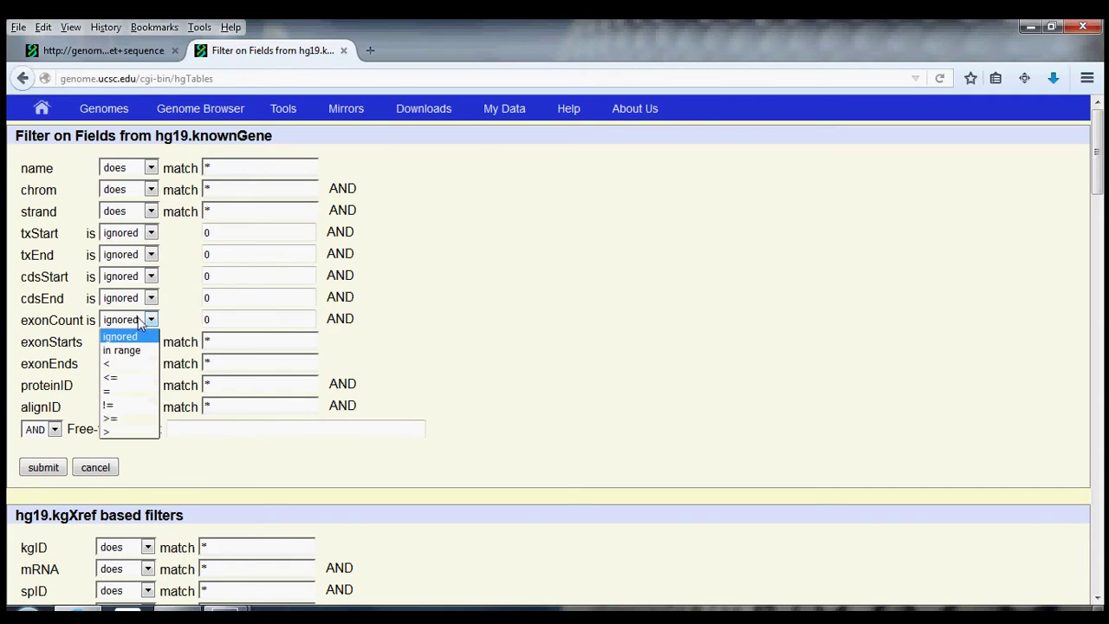
click(129, 391)
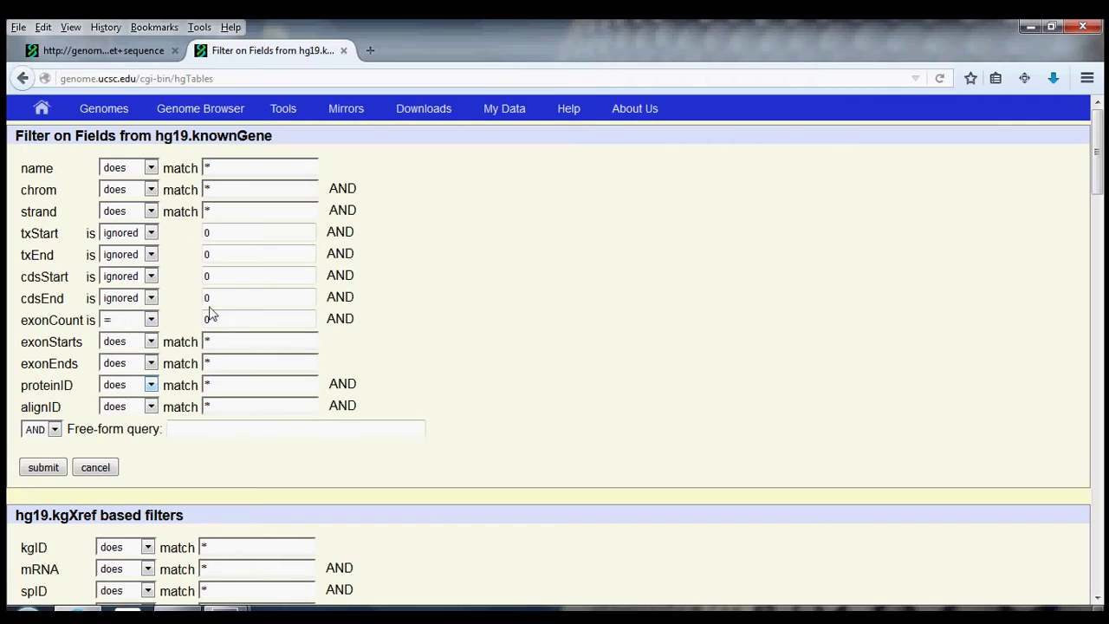
click(228, 320)
key(BackSpace)
text(33)
click(43, 467)
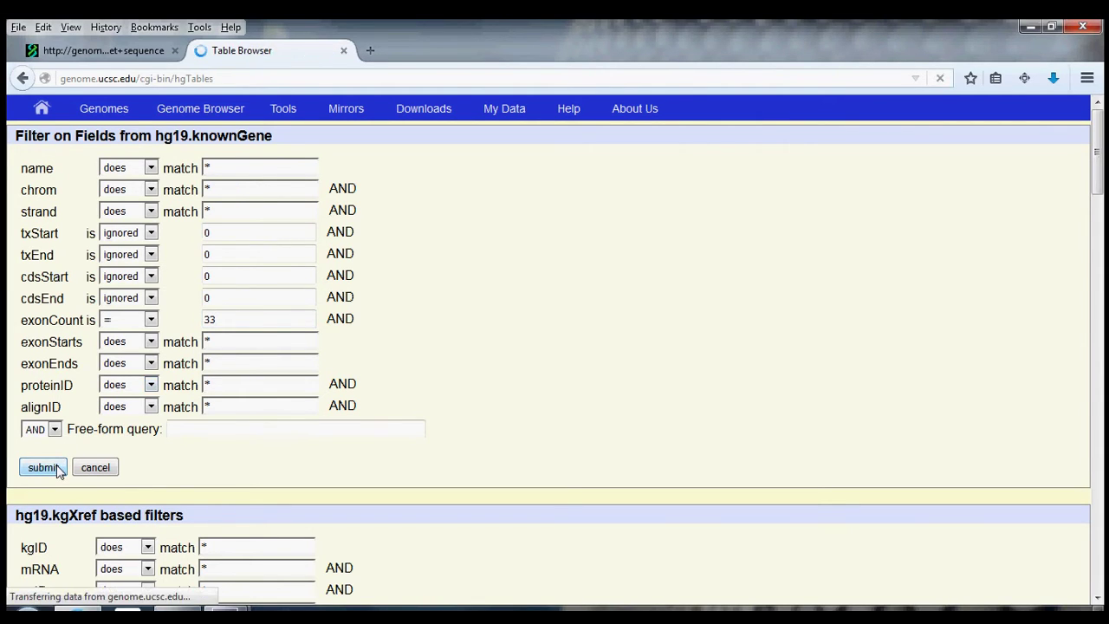
Enter exon33.txt as the output file name and request the output.
click(99, 450)
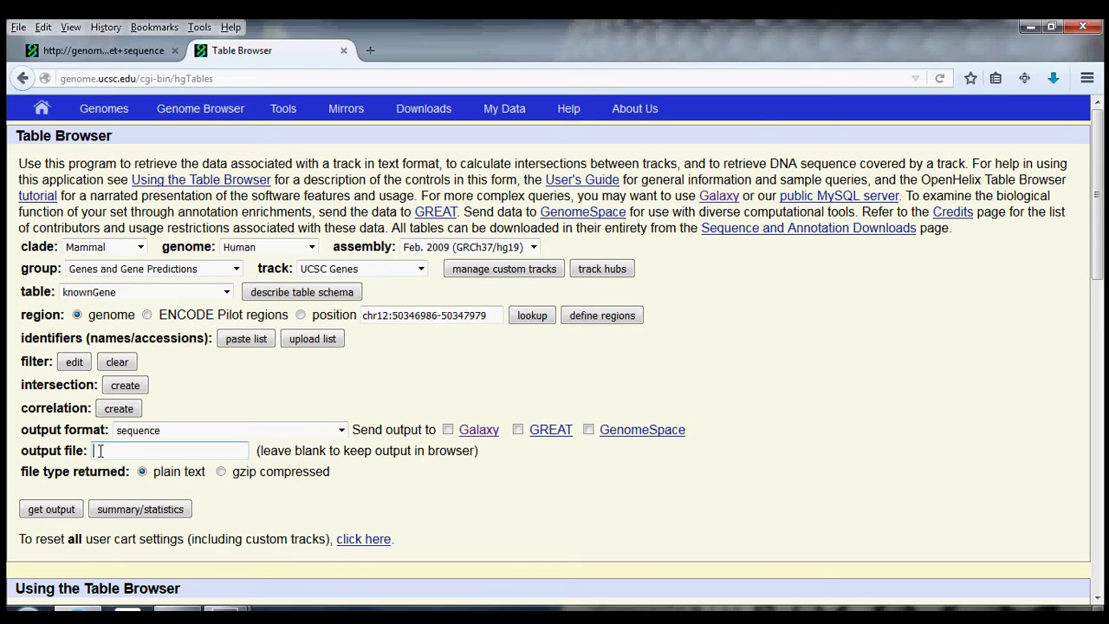
text(exon33.txt)
click(63, 511)
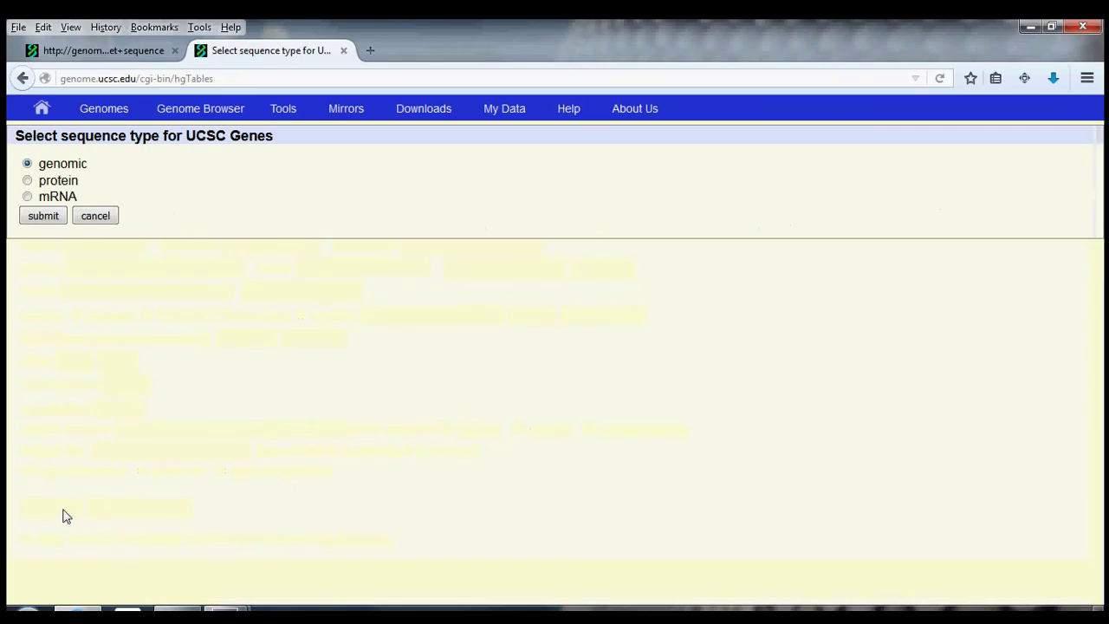
Get genomic sequences with exons in upper case and open exon33.txt in Notepad++.
click(44, 216)
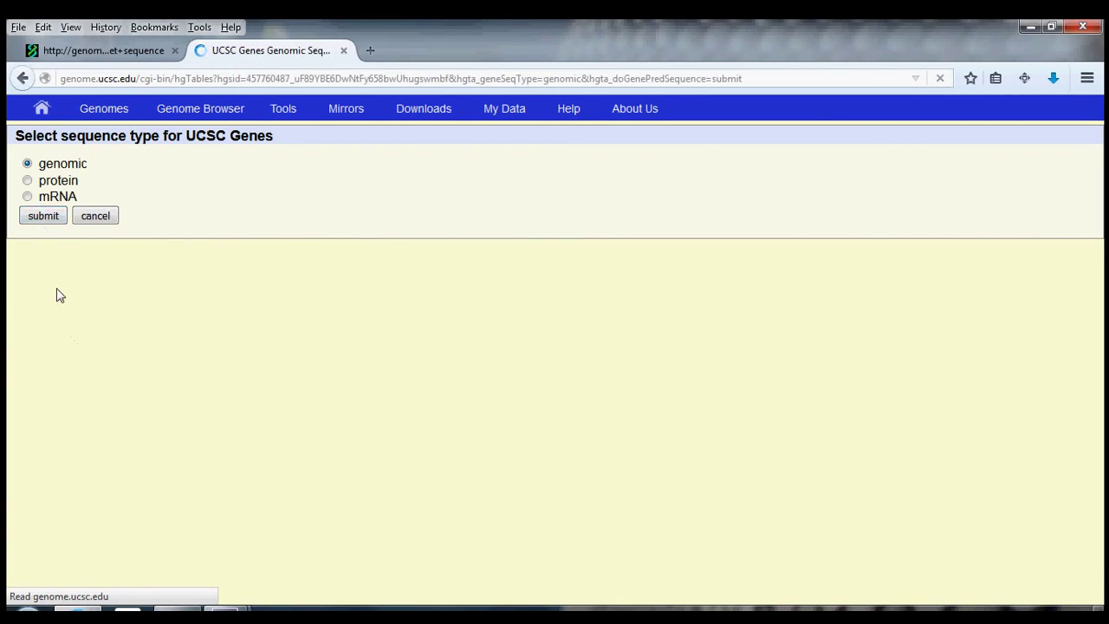
click(28, 446)
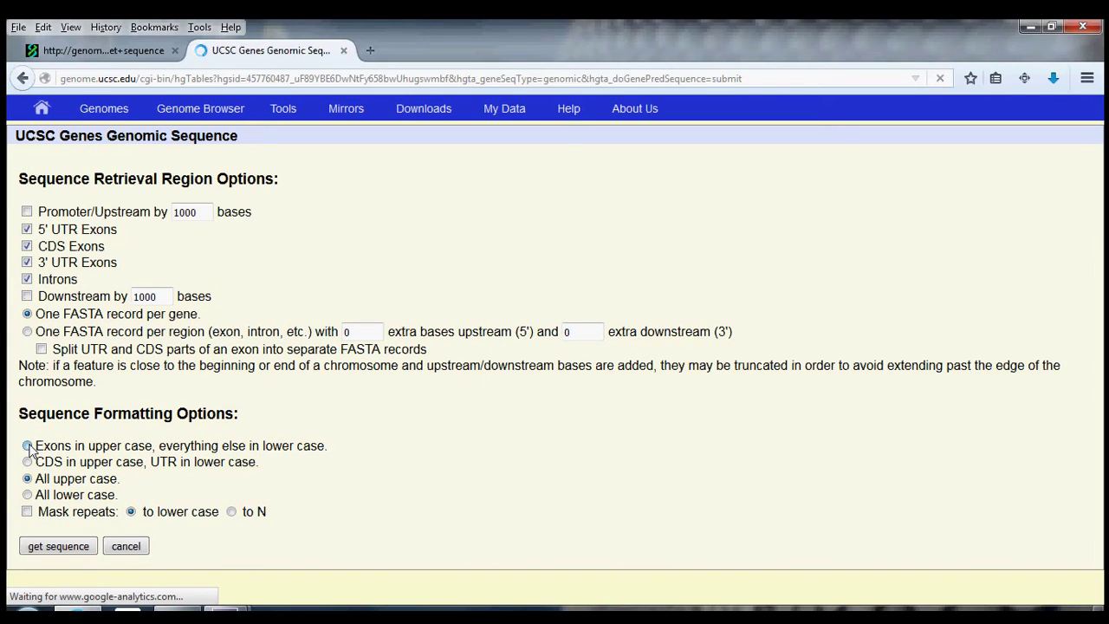
click(52, 548)
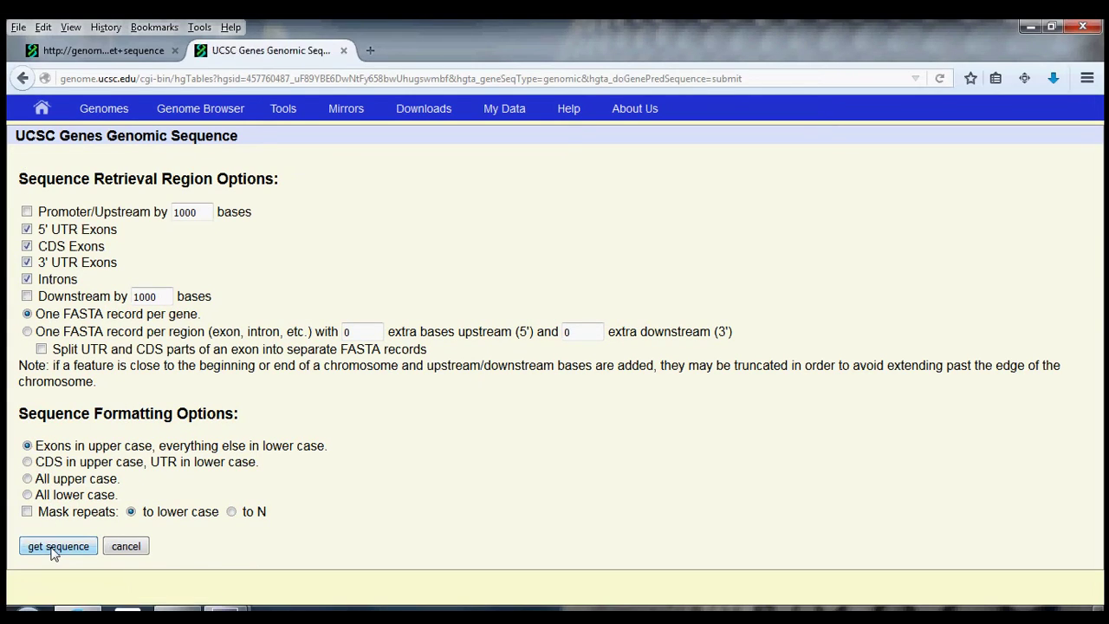
click(722, 319)
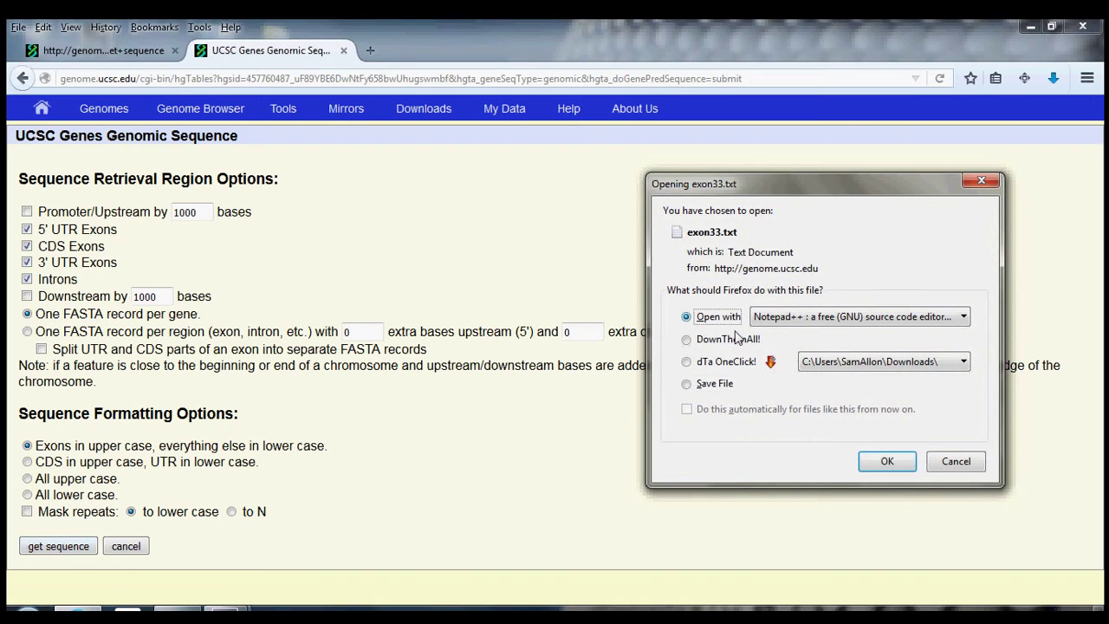
click(887, 463)
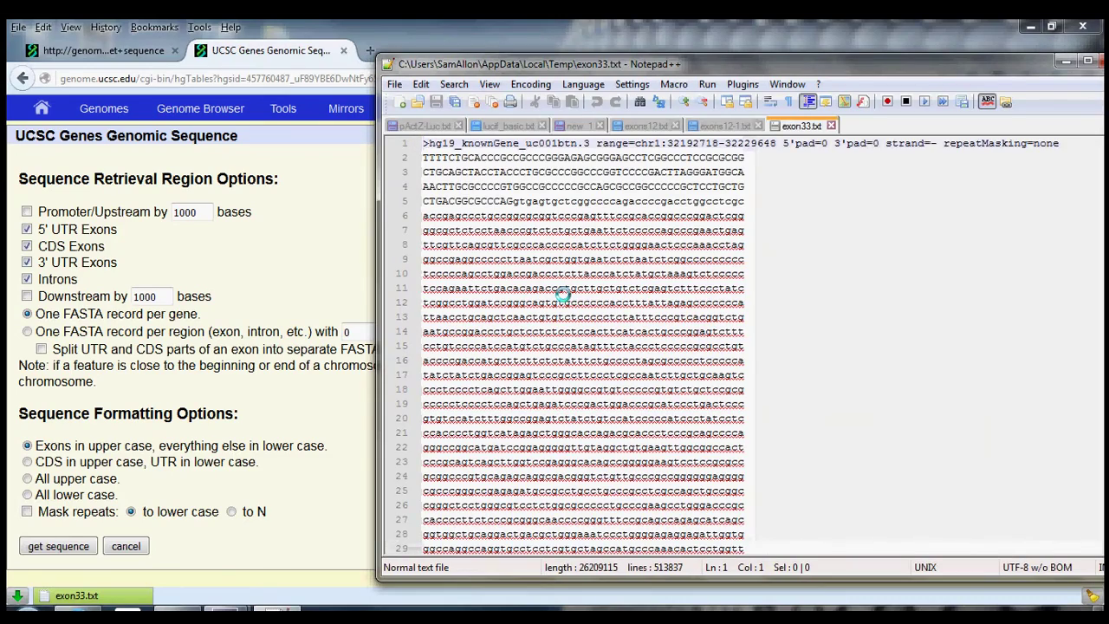
Place the cursor in the exon33.txt FASTA sequence text in Notepad++.
click(617, 182)
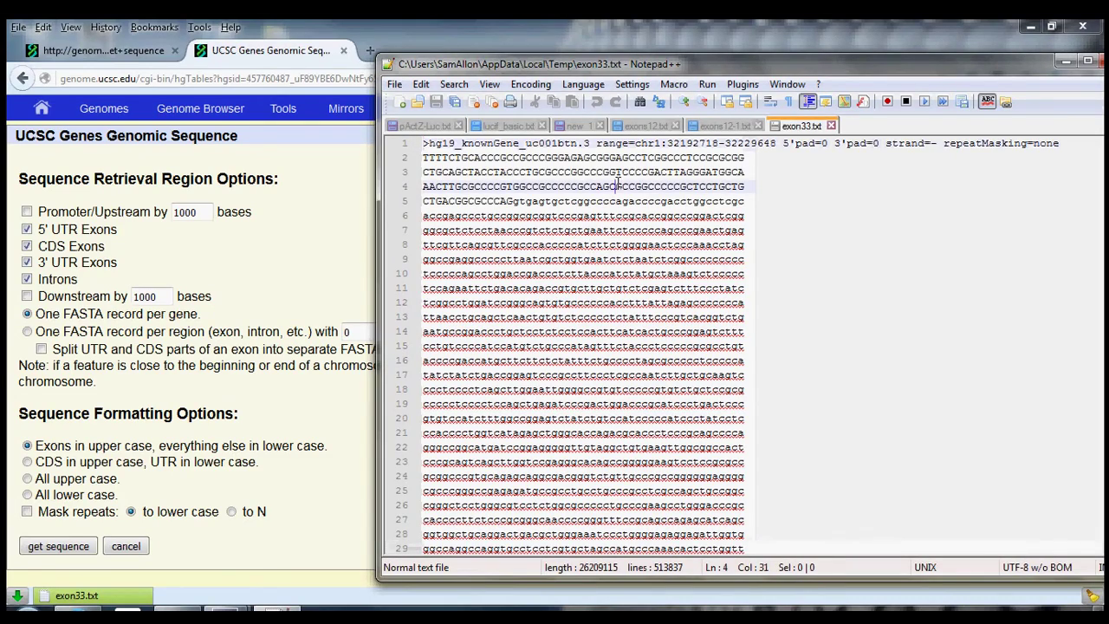
Scroll through the Table Browser query form to review the knownGene exon33.txt settings.
scroll(617, 182, down, 15)
scroll(616, 182, down, 5)
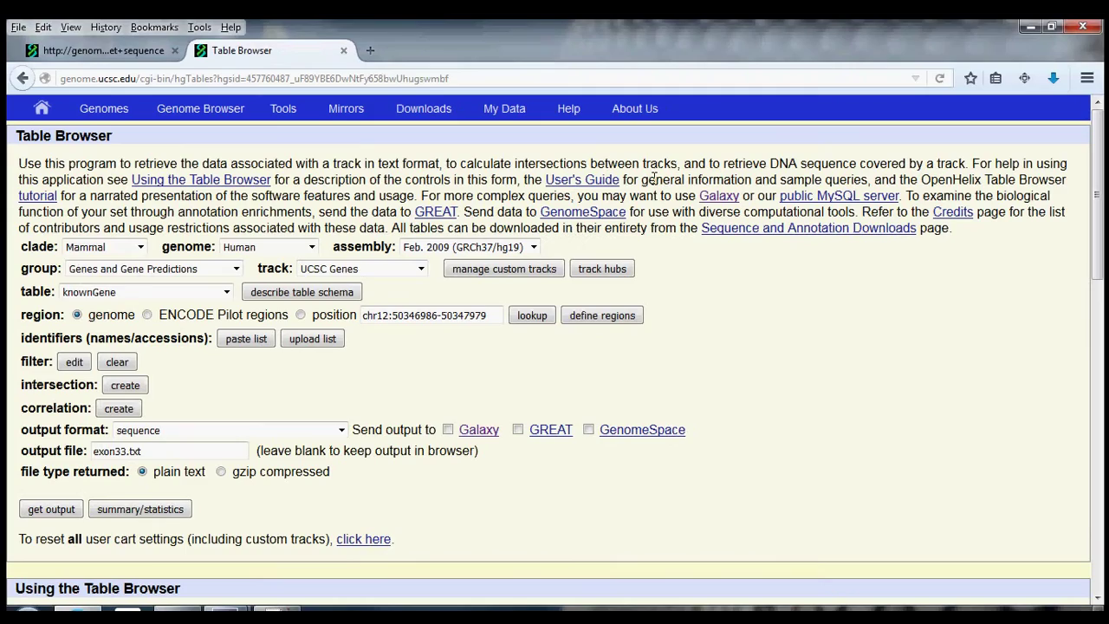
scroll(653, 177, down, 2)
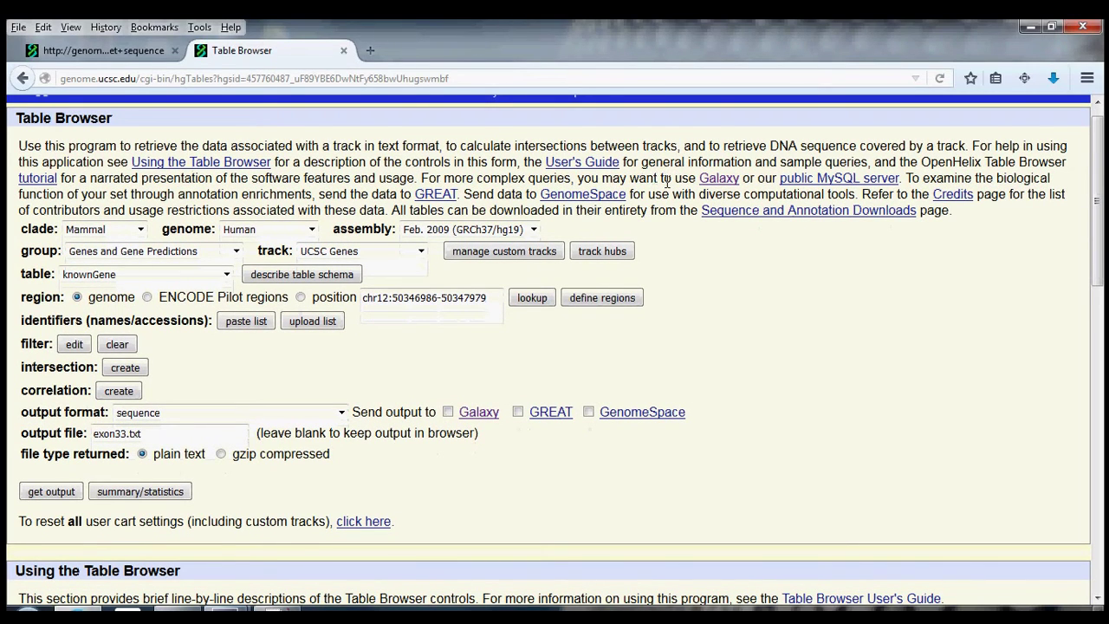
scroll(663, 183, down, 3)
scroll(661, 287, down, 3)
scroll(655, 281, down, 8)
scroll(660, 286, up, 15)
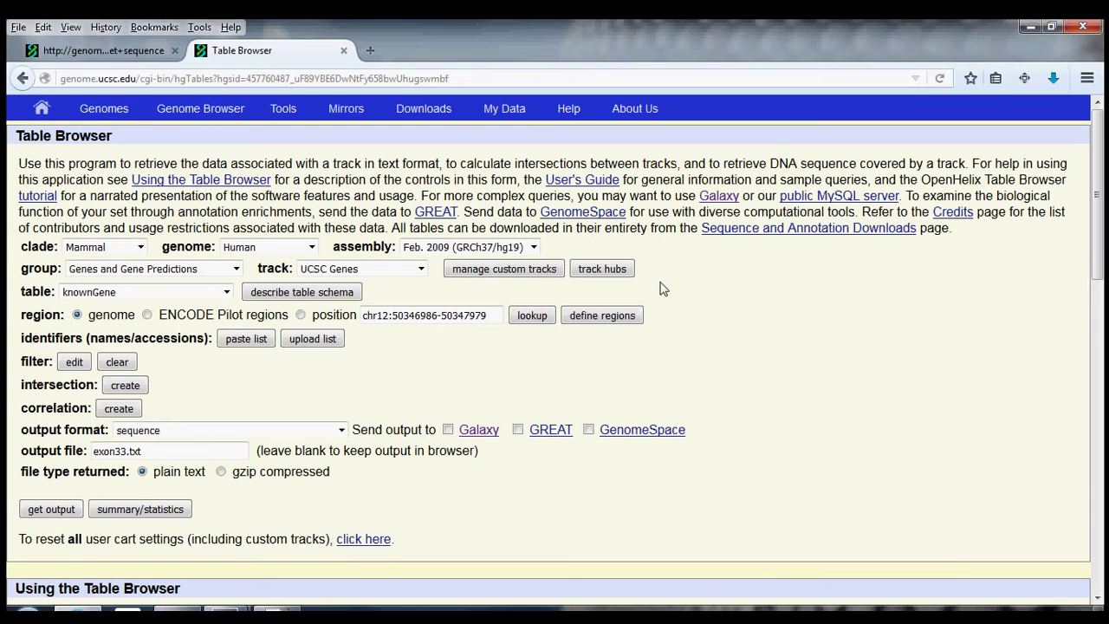
scroll(660, 288, down, 3)
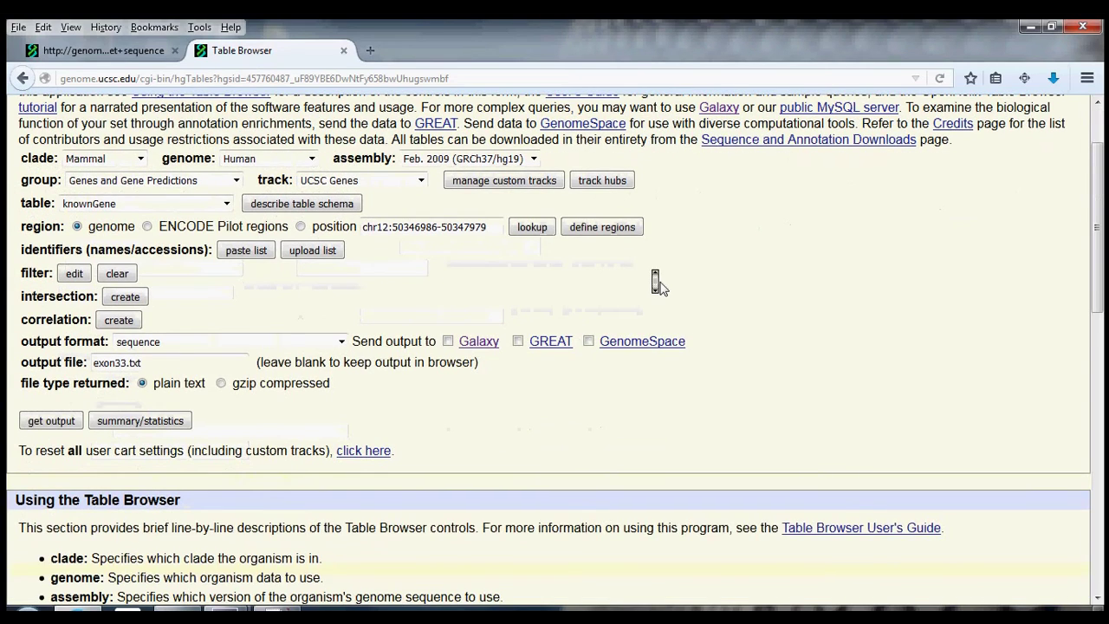
scroll(661, 289, up, 3)
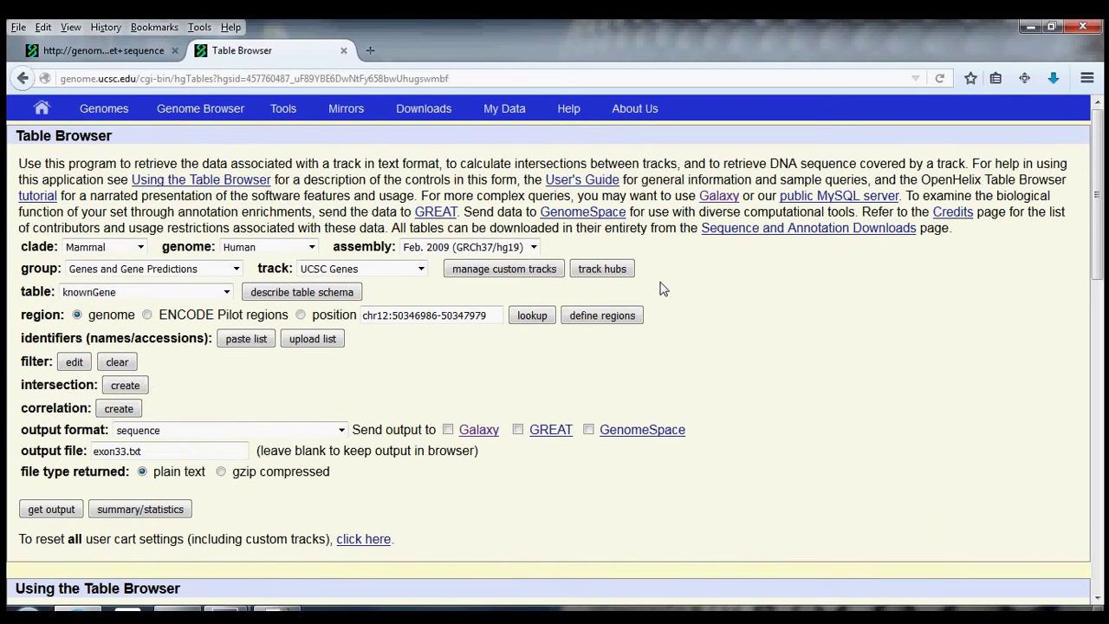
scroll(660, 289, down, 1)
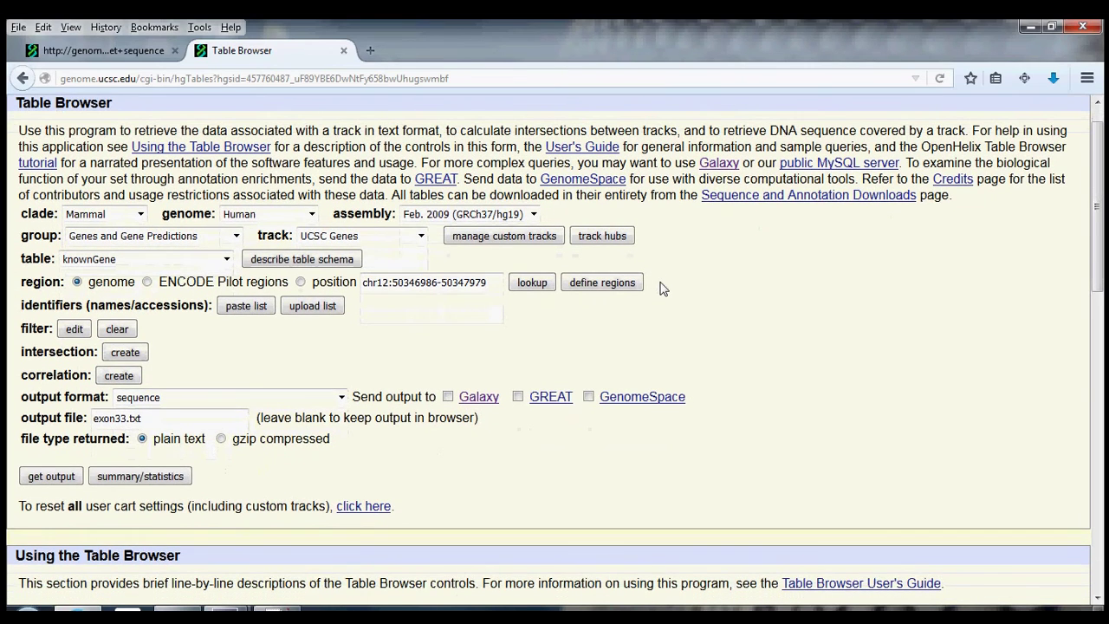
scroll(660, 288, up, 1)
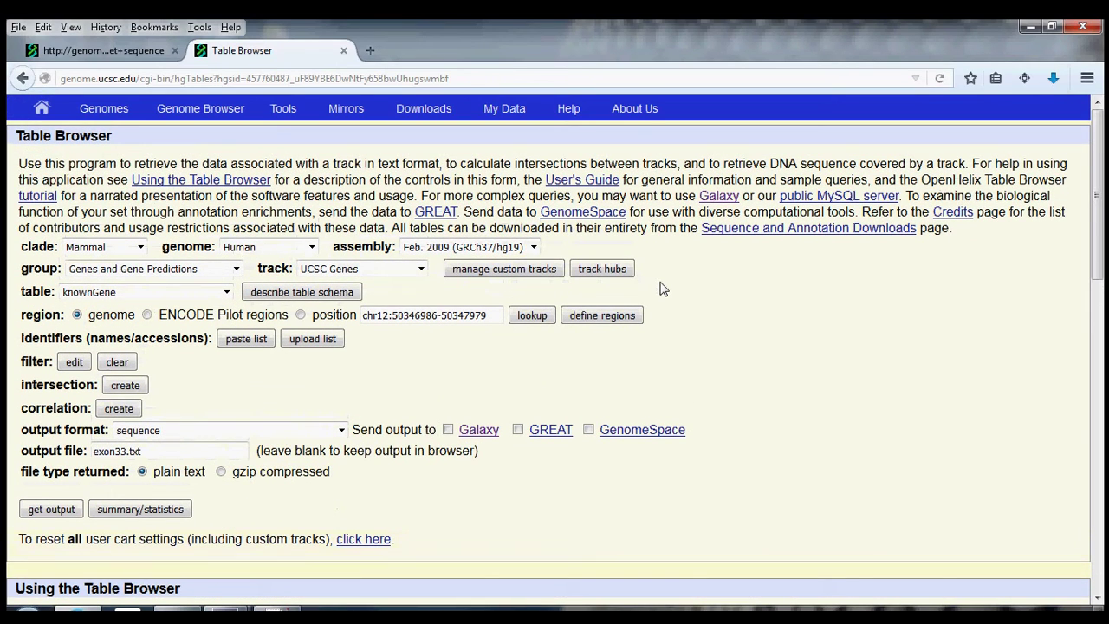
Replace the exon33.txt output file name with the author's full name.
double_click(190, 453)
key(BackSpace)
key(BackSpace)
key(BackSpace)
key(BackSpace)
key(BackSpace)
key(BackSpace)
key(BackSpace)
key(BackSpace)
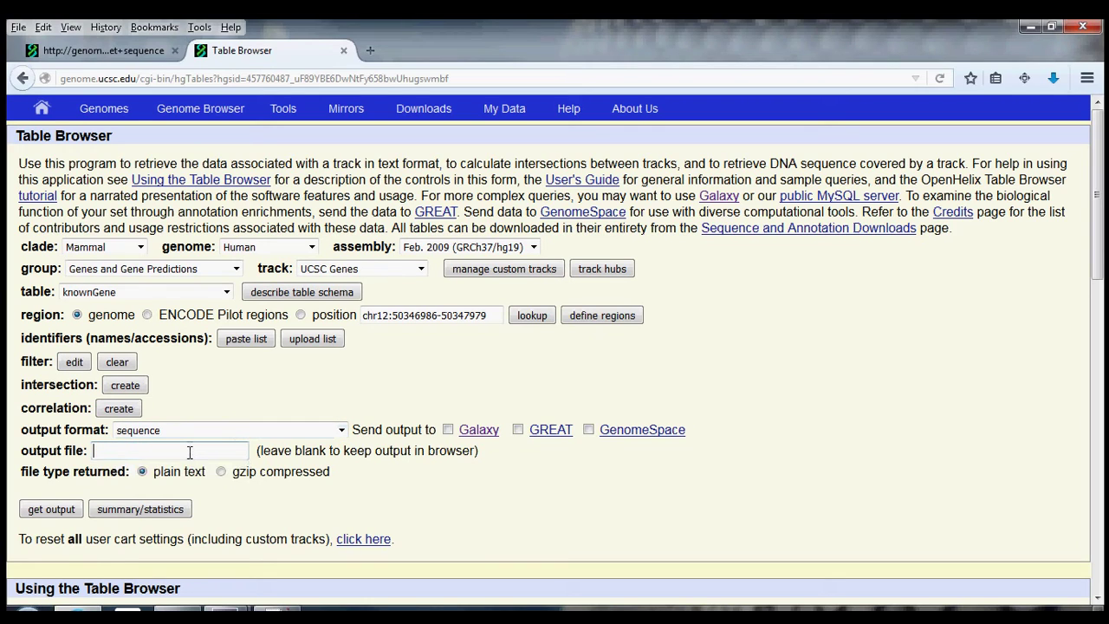
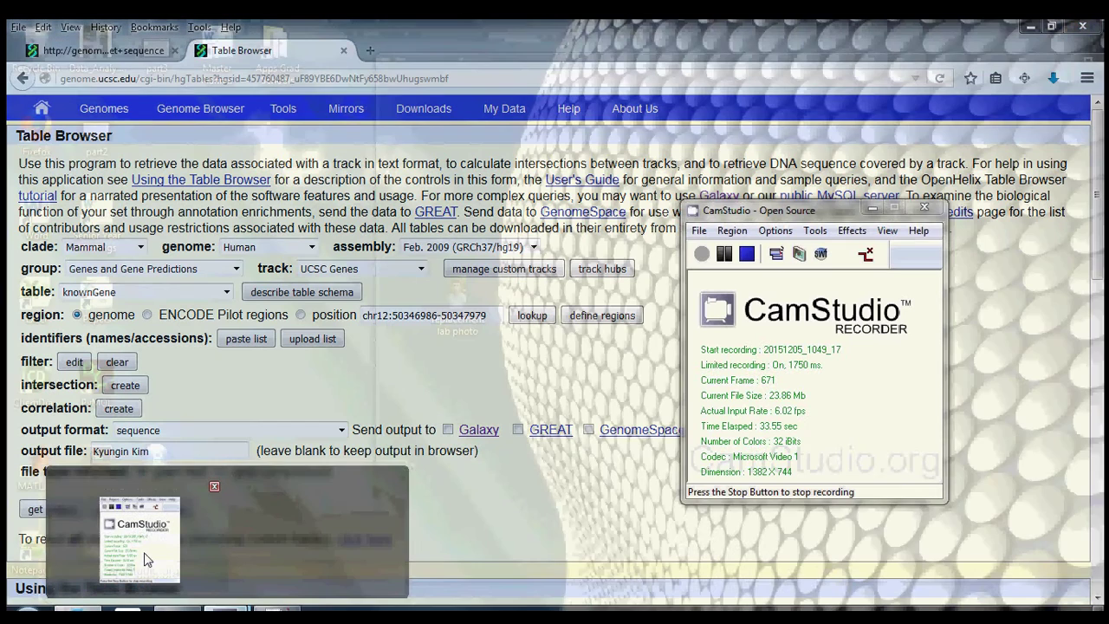
click(146, 559)
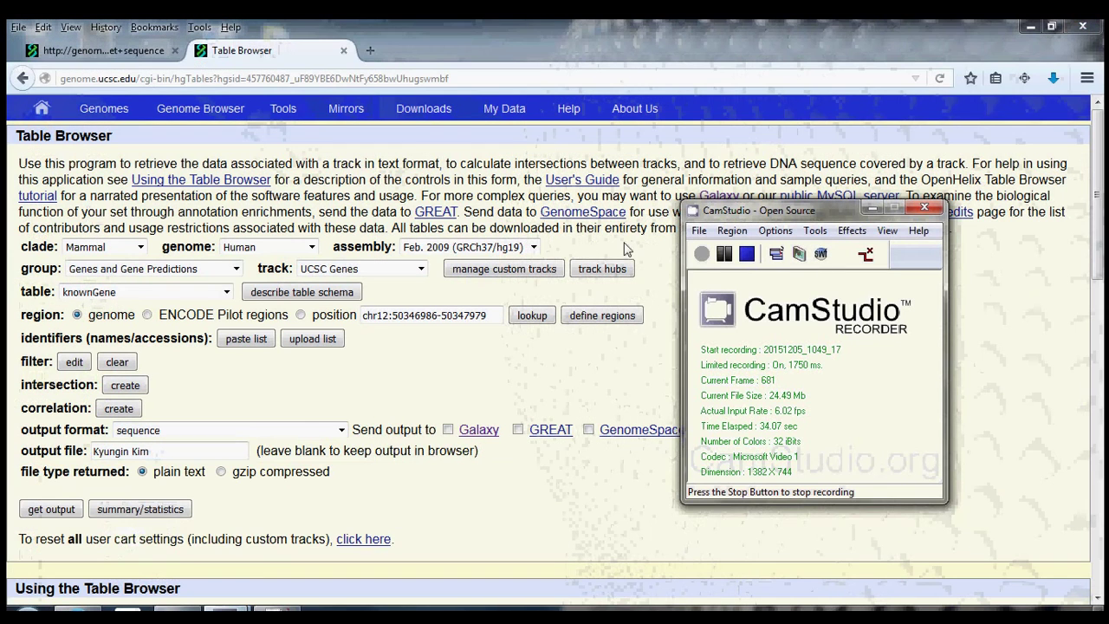
click(747, 254)
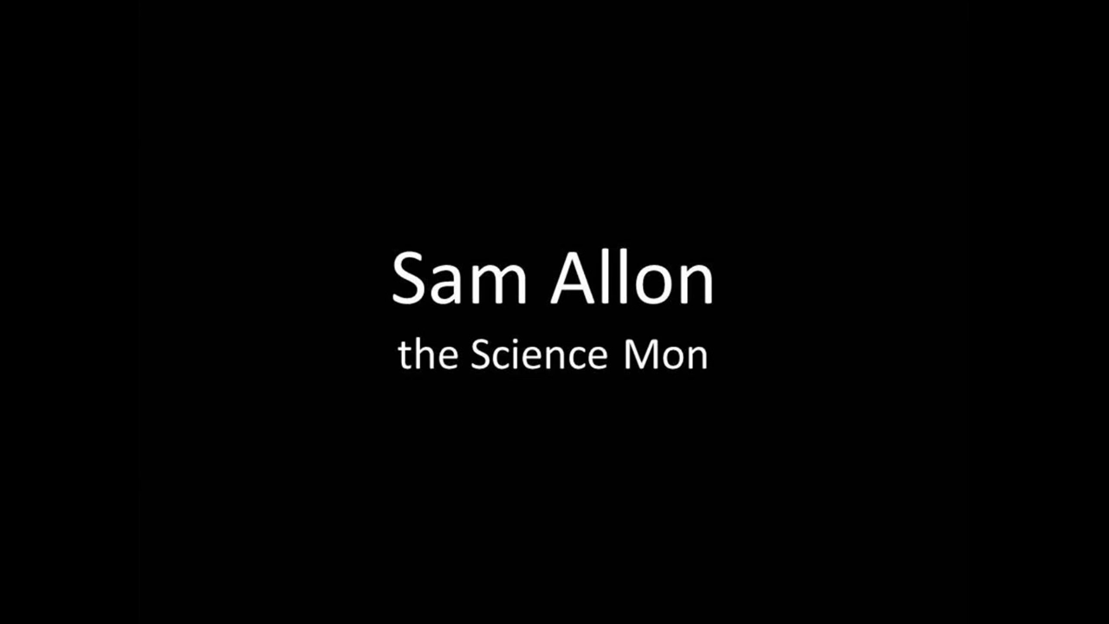